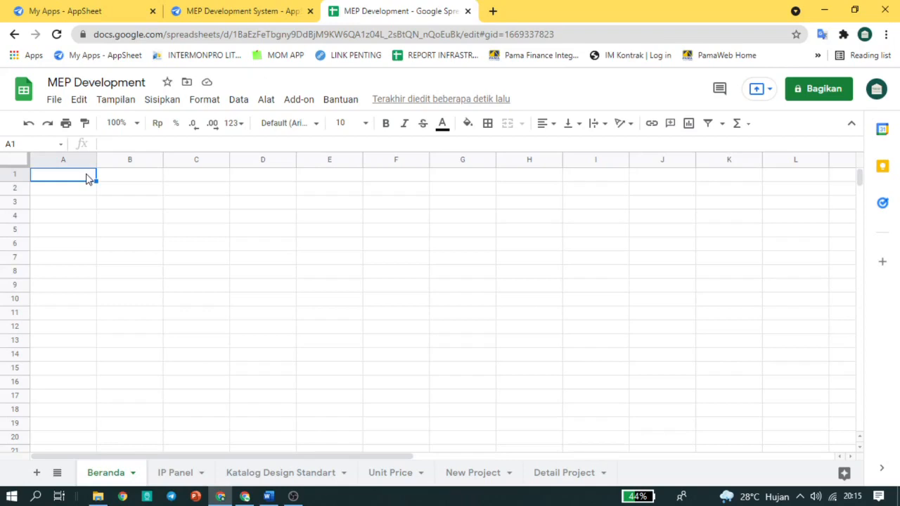
Enter "Judul" in cell A1 and "Text" in cell B1 of the Beranda sheet.
type("Jud")
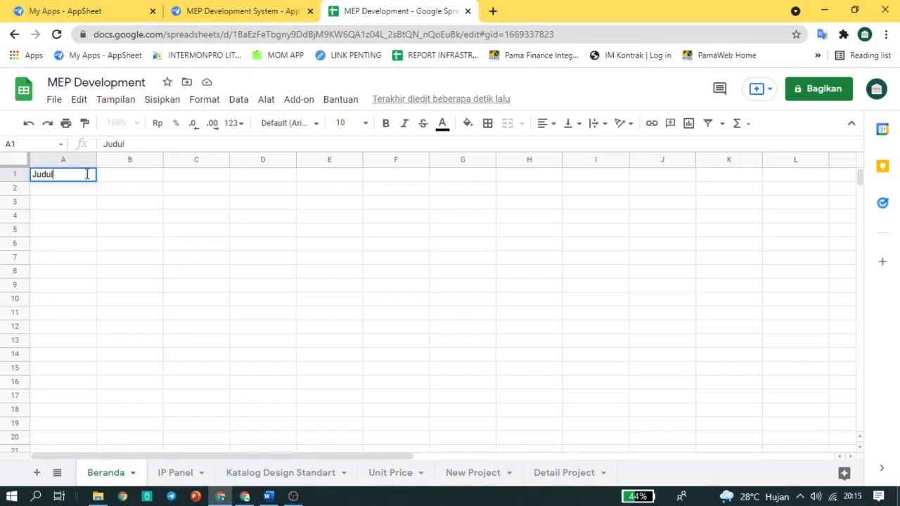
type("ul")
key("Tab")
type("F")
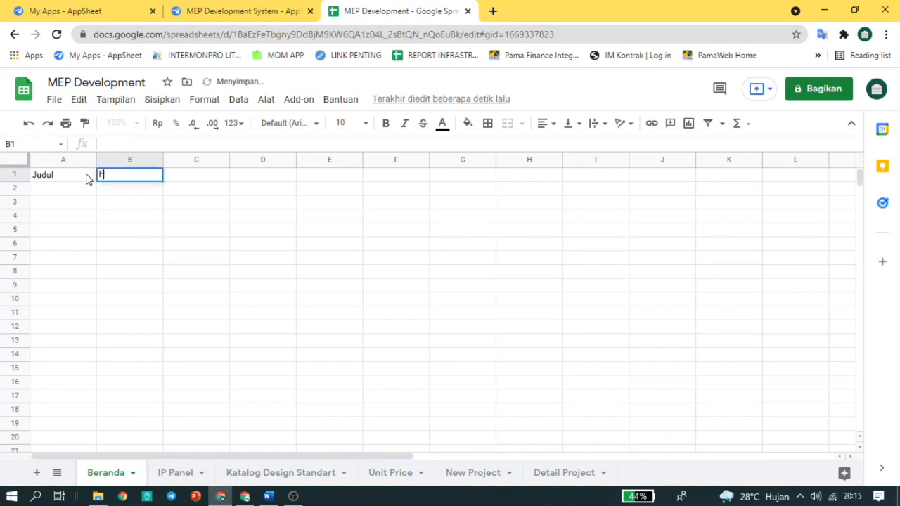
type("oto")
key("BackSpace")
key("BackSpace")
key("BackSpace")
key("BackSpace")
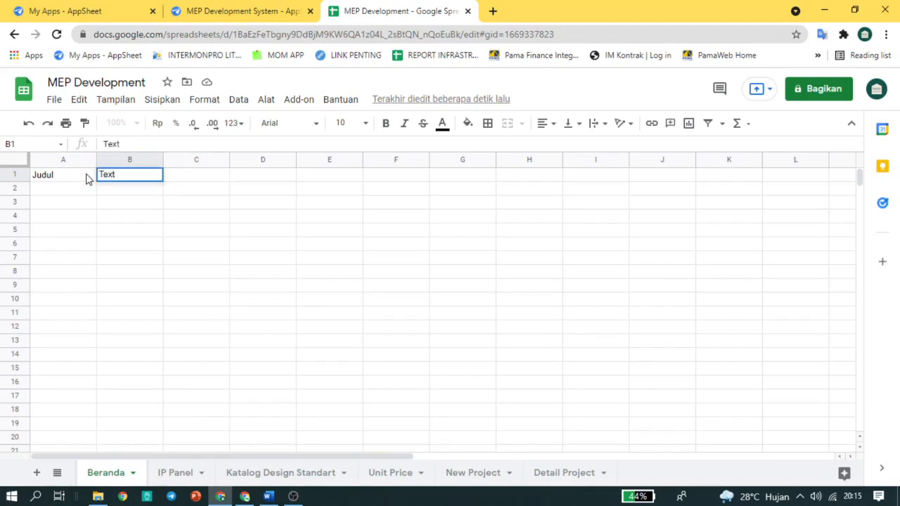
key("Tab")
Replace the heading in A1 with "Welcome" and enter "Foto" in cell C1.
left_click(88, 180)
type("Welcome")
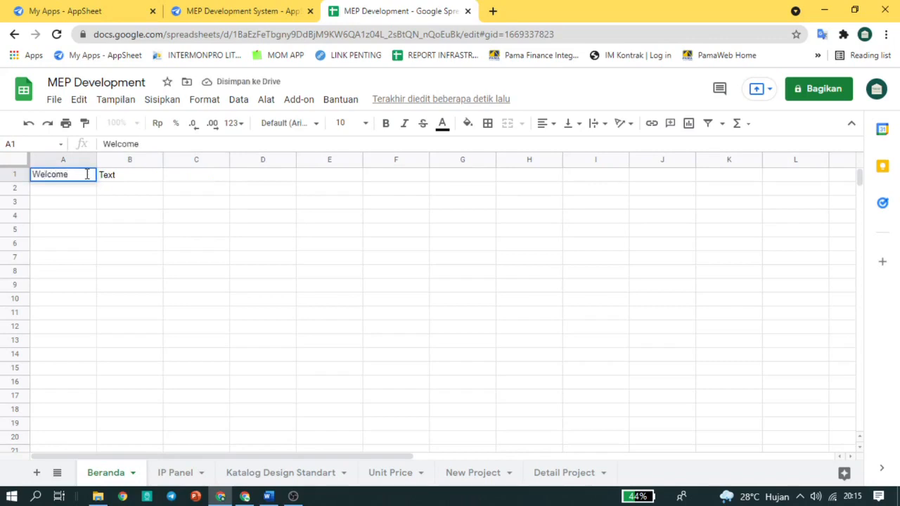
key("Tab")
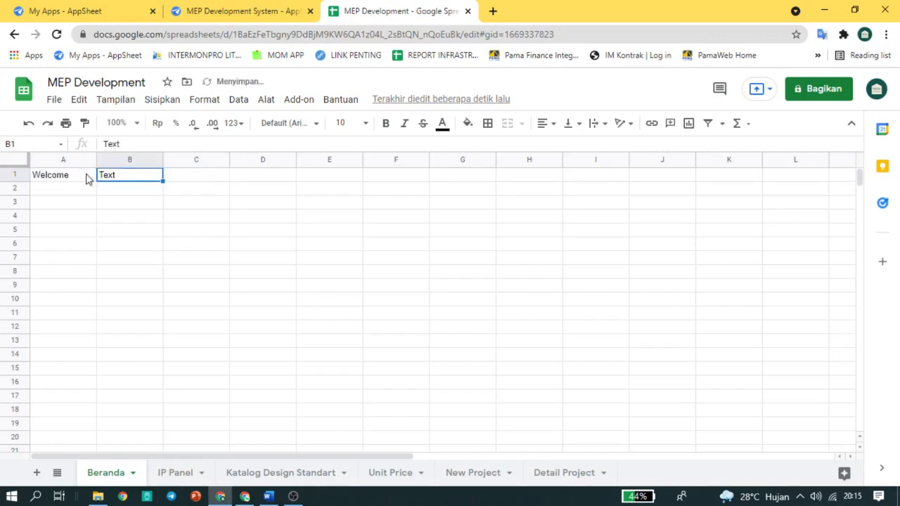
key("Tab")
type("Foto")
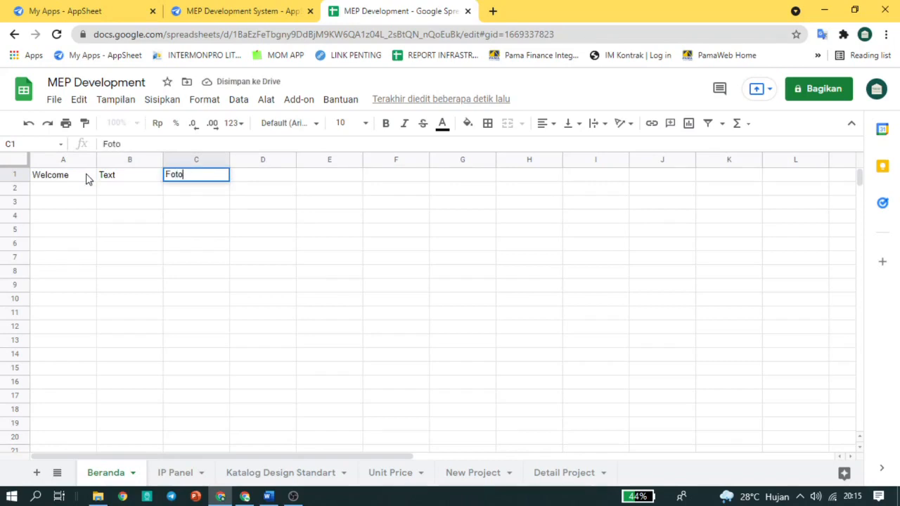
key("Return")
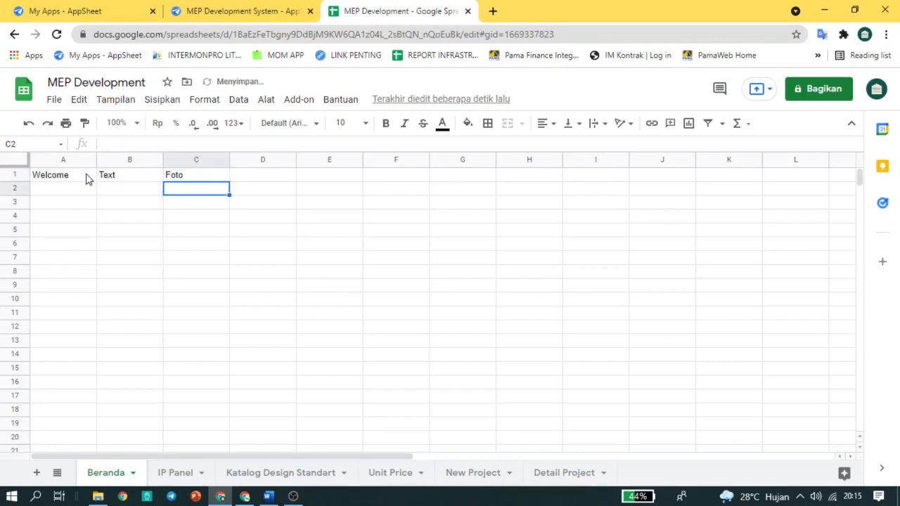
Format the header cells A1:C1 as bold white text on a dark blue fill.
left_click_drag(87, 179, 175, 181)
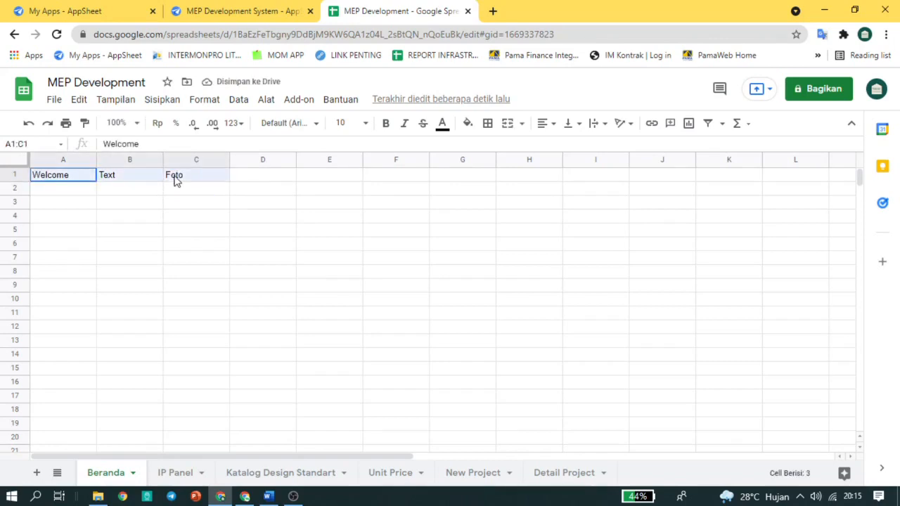
left_click(386, 124)
left_click(467, 124)
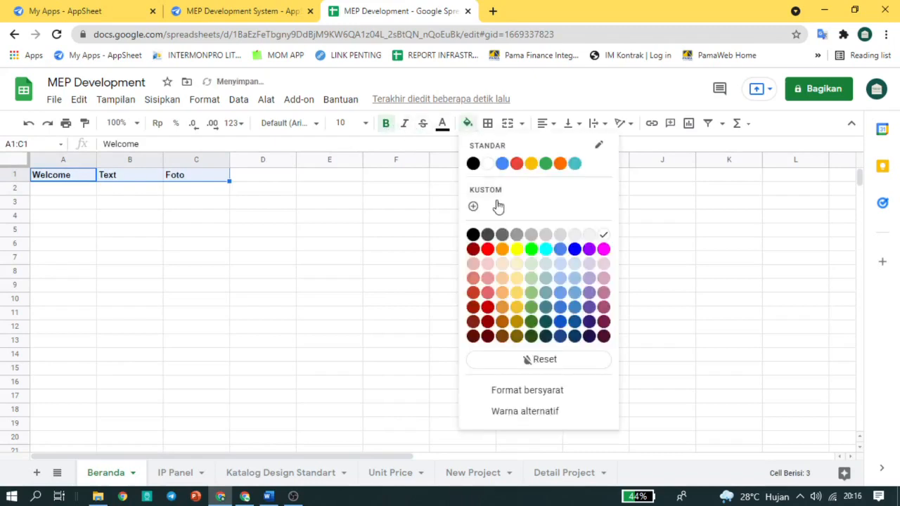
left_click(584, 323)
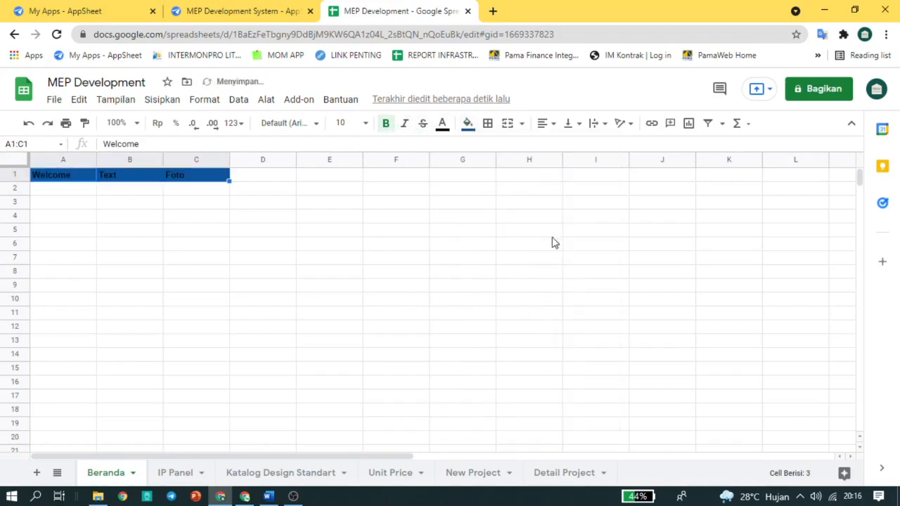
left_click(443, 125)
left_click(577, 235)
left_click(433, 232)
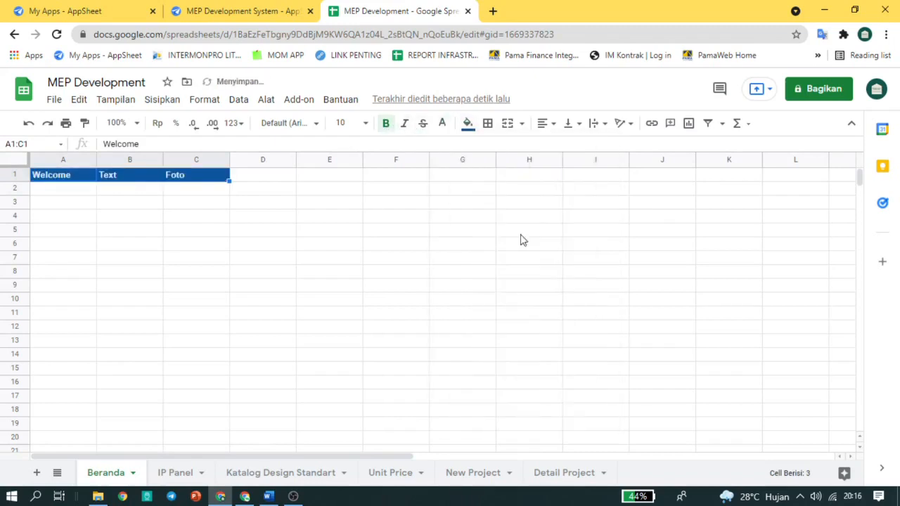
Switch to the MEP Development System app in AppSheet and delete a newly added view.
left_click(241, 10)
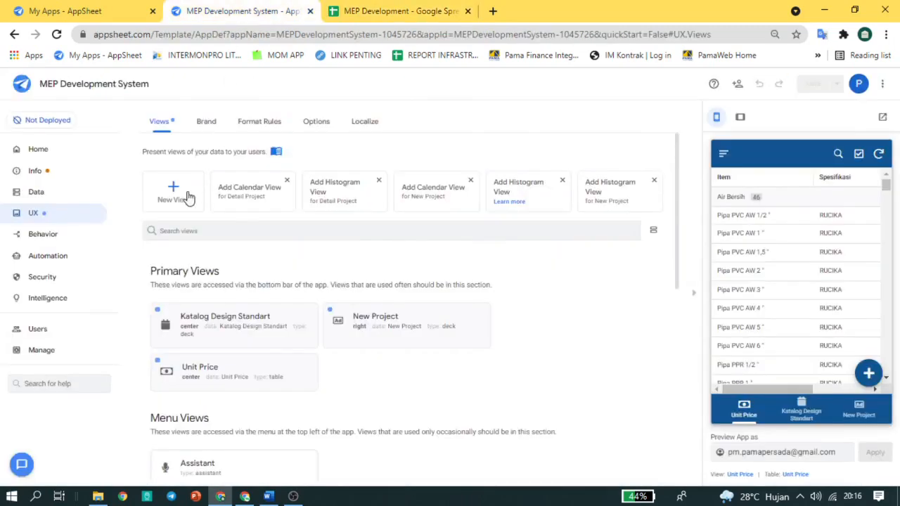
left_click(172, 191)
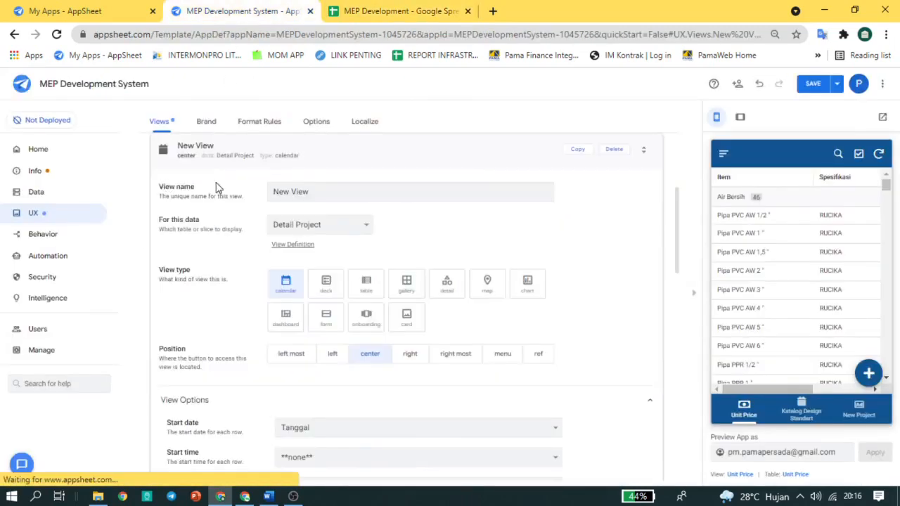
left_click(613, 149)
Start a new data table from Google Drive, using the MEP Development spreadsheet as its source.
left_click(56, 195)
left_click(174, 191)
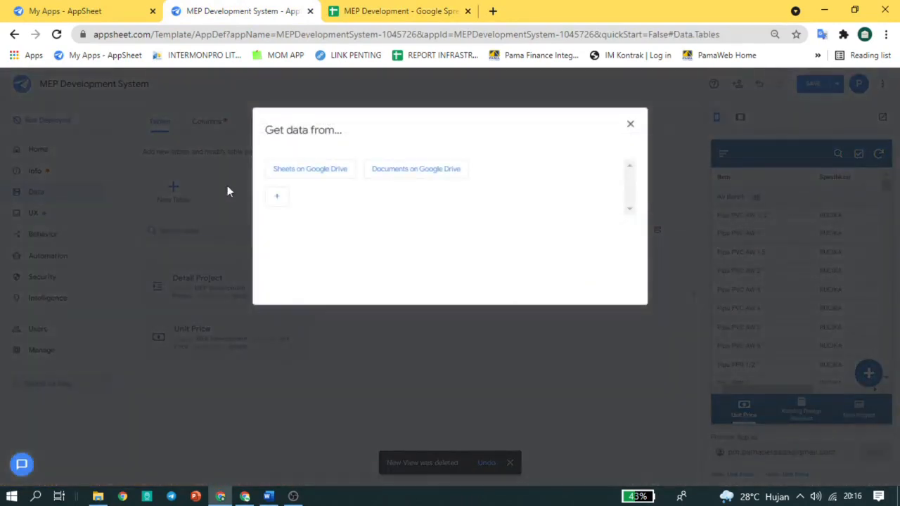
left_click(317, 167)
left_click(305, 184)
type("dev")
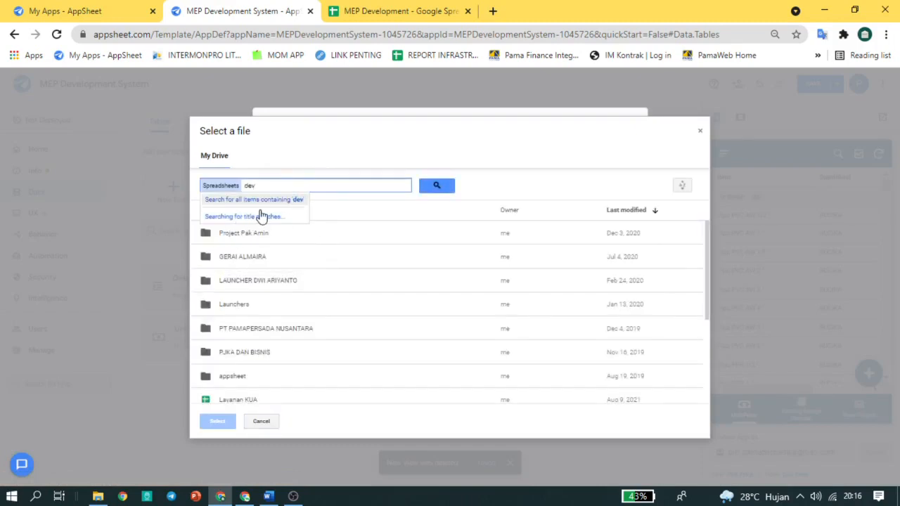
key("BackSpace")
key("BackSpace")
key("BackSpace")
type("mep")
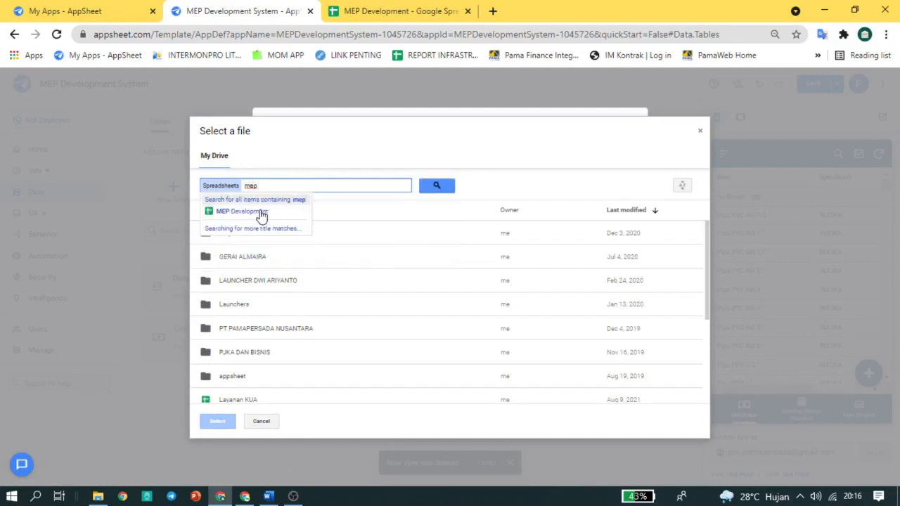
left_click(261, 213)
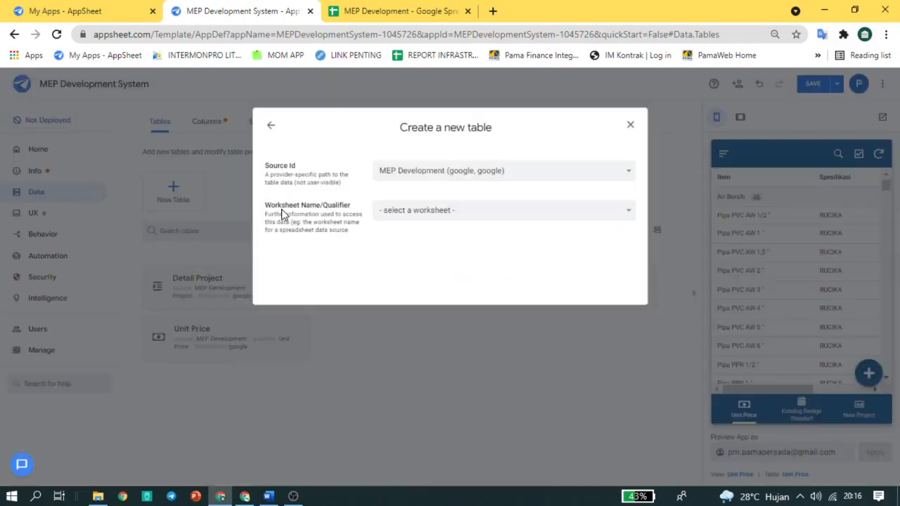
Choose the Beranda worksheet for the new table and add the table to the app.
left_click(383, 214)
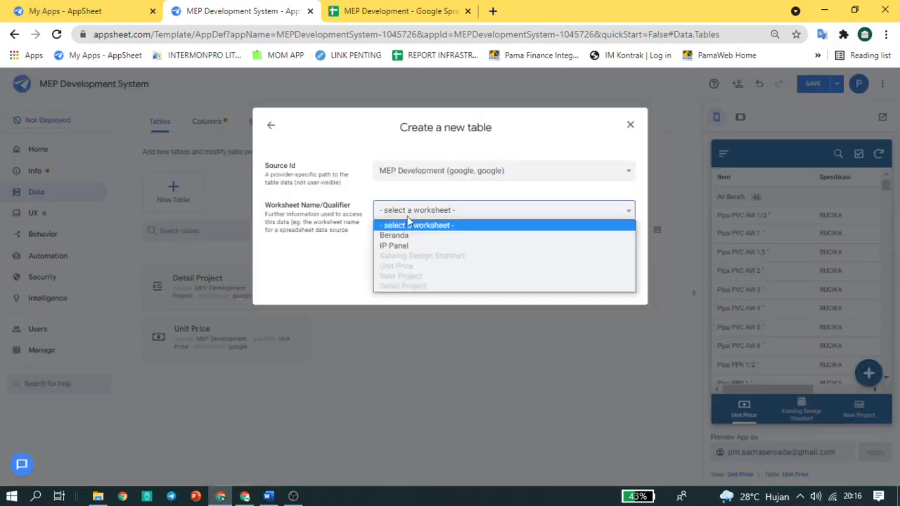
left_click(395, 239)
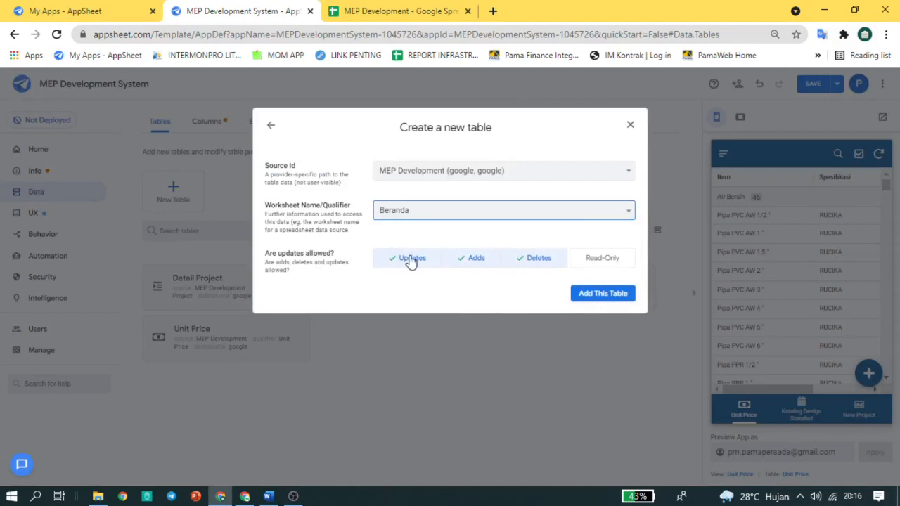
left_click(602, 295)
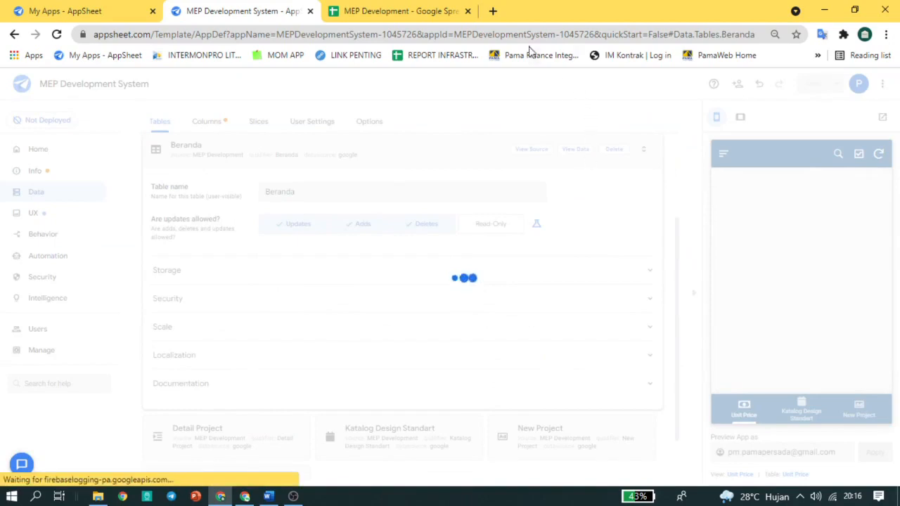
Search Google Images for "listrik" in a new browser tab.
left_click(493, 11)
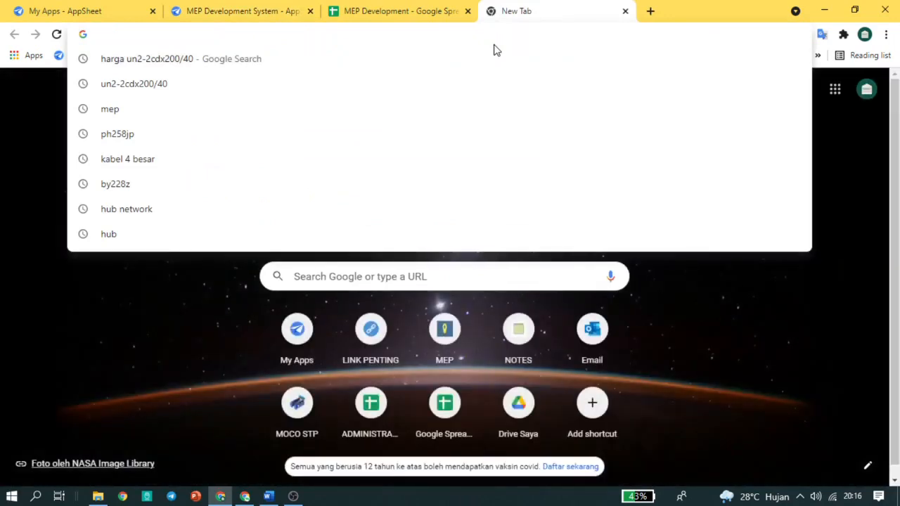
type("listrik")
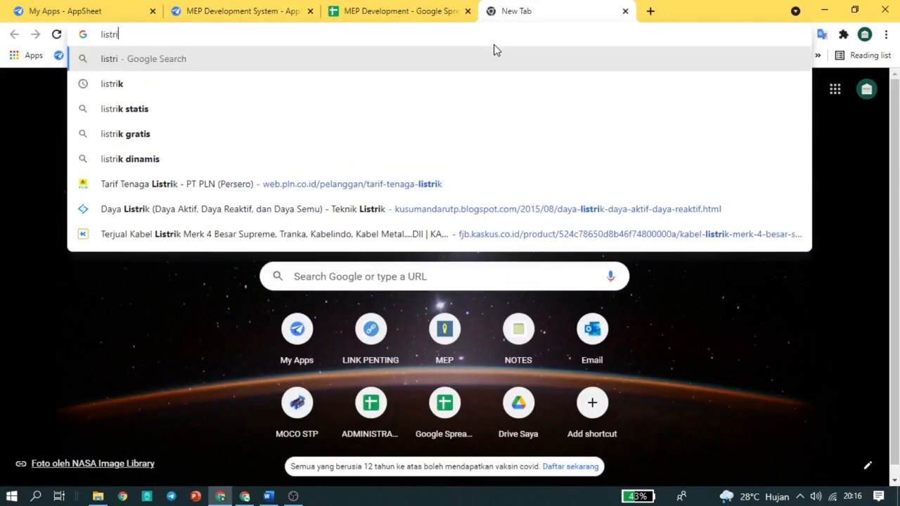
key("Return")
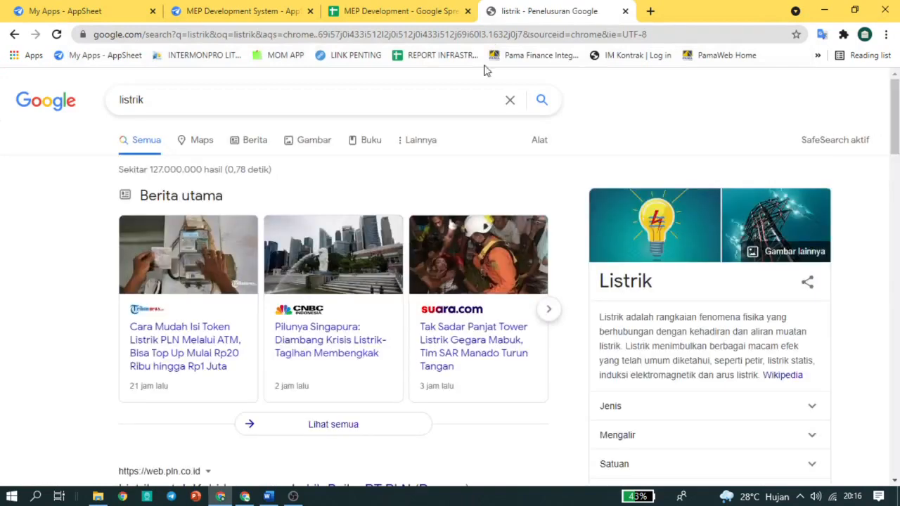
left_click(300, 139)
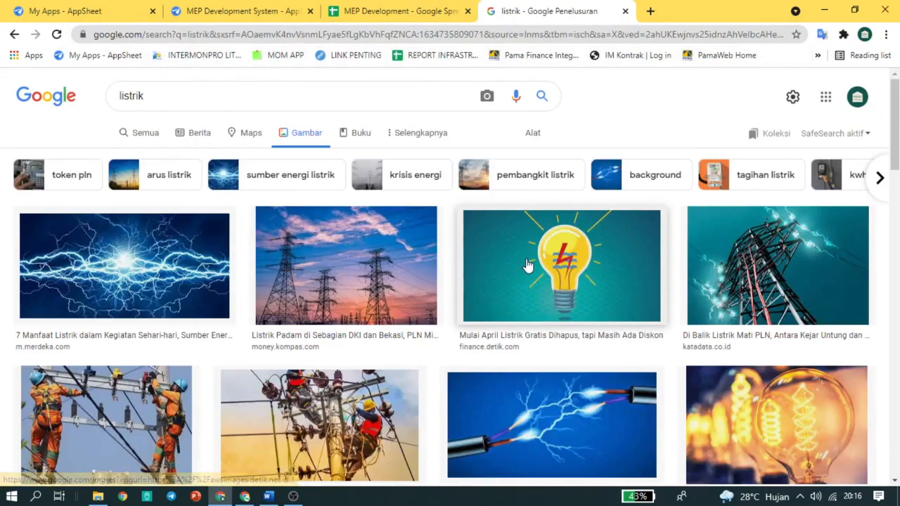
Save the yellow light bulb picture to Downloads as the JPEG image token-listrik-gratis-1_169.
left_click(528, 265)
right_click(582, 241)
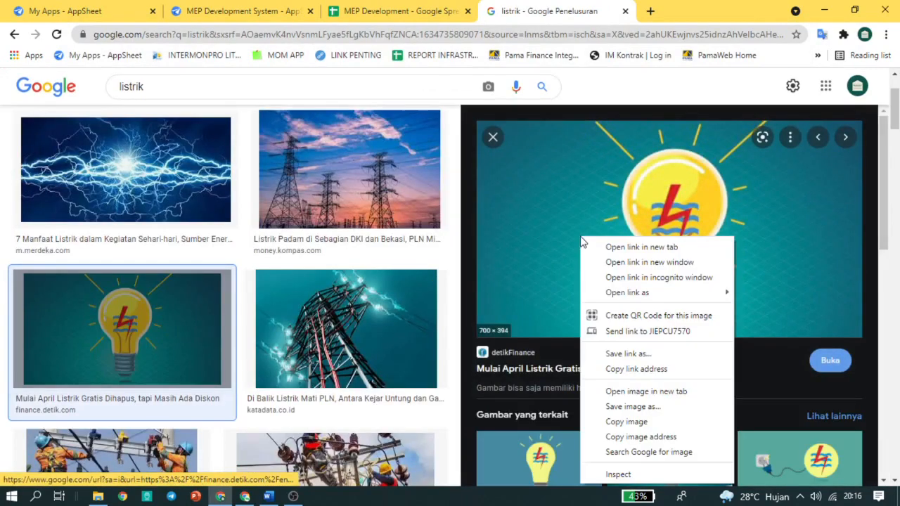
left_click(633, 407)
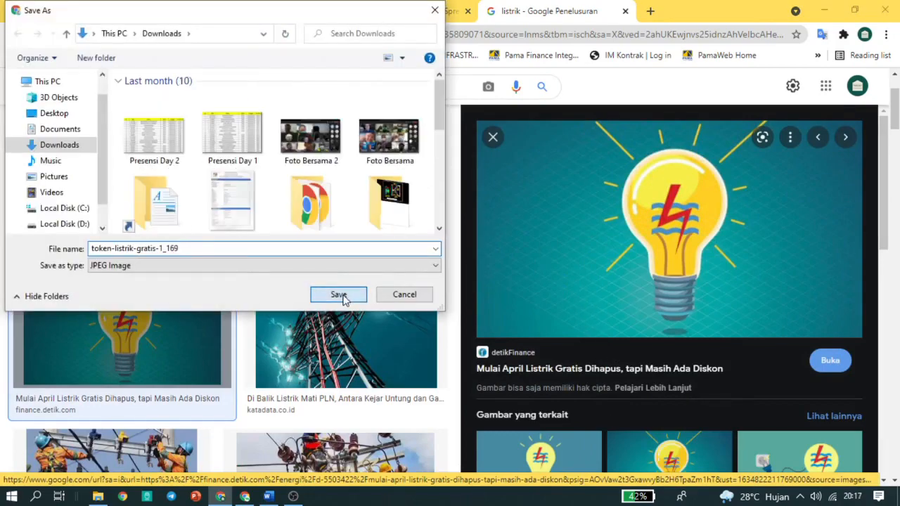
left_click(338, 294)
Back in AppSheet, create a table-type view for the Beranda data and open its add form in the app preview.
left_click(242, 12)
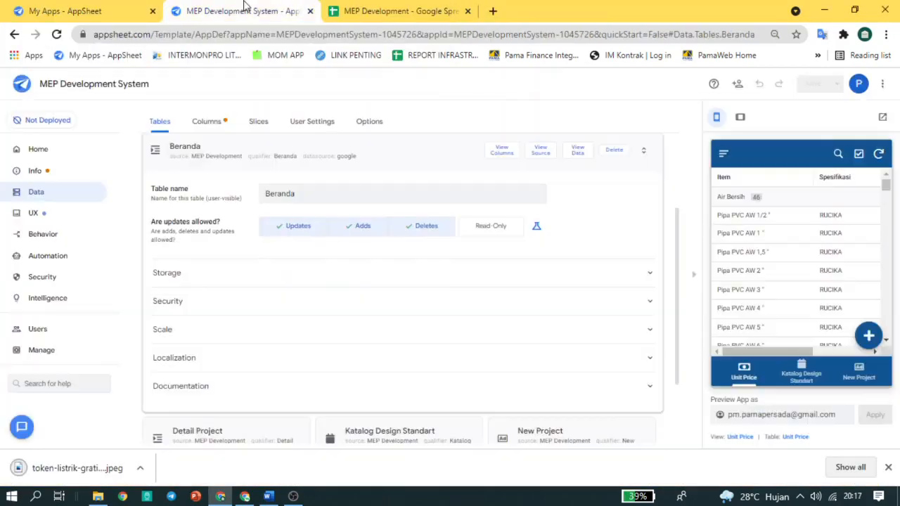
left_click(201, 145)
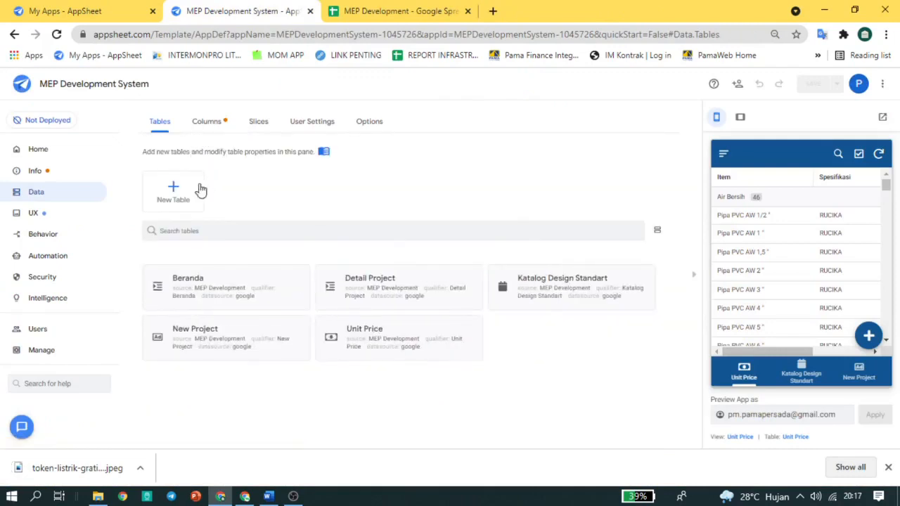
left_click(67, 218)
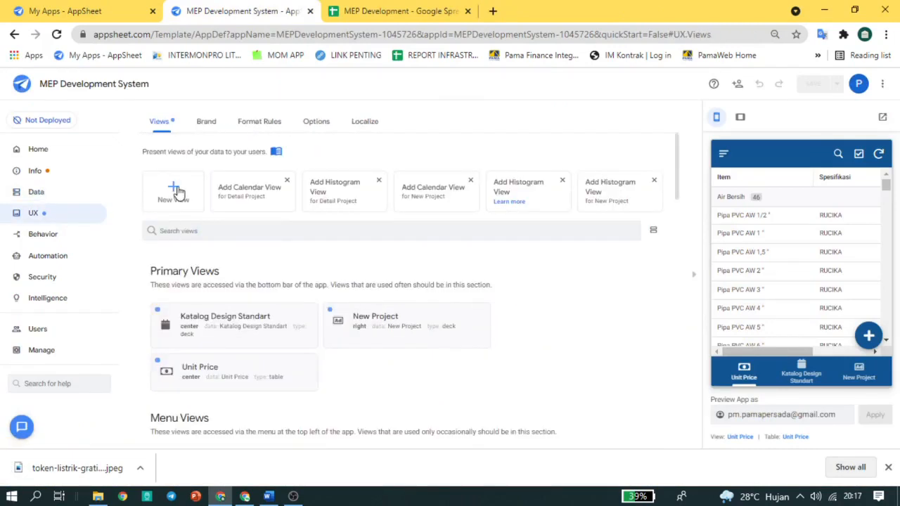
left_click(176, 191)
left_click(305, 227)
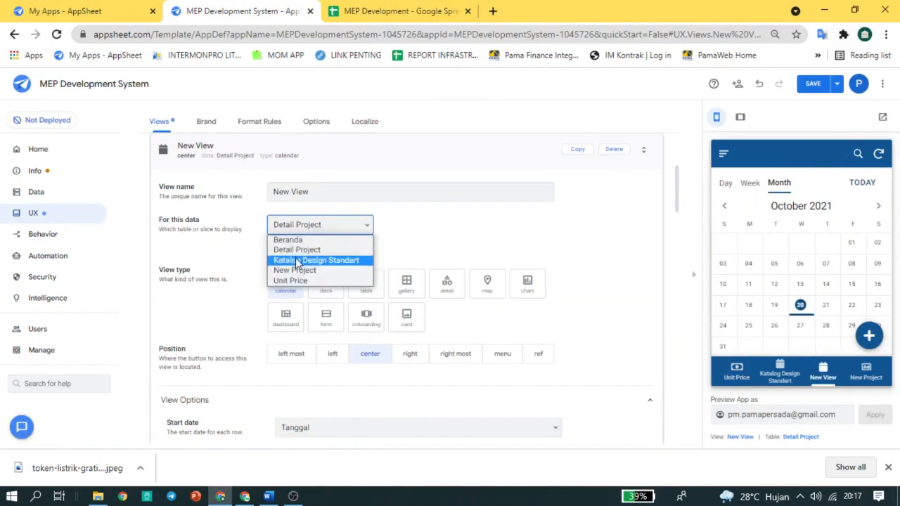
left_click(296, 249)
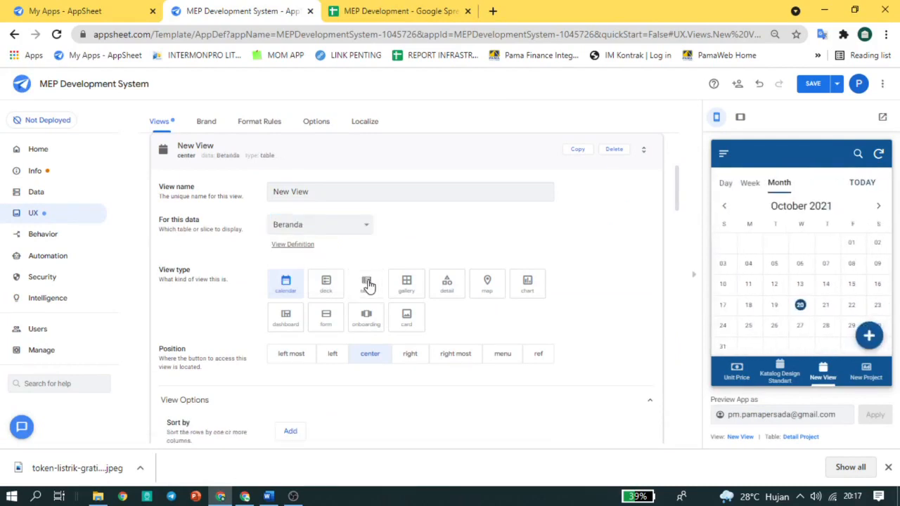
left_click(367, 284)
left_click(868, 336)
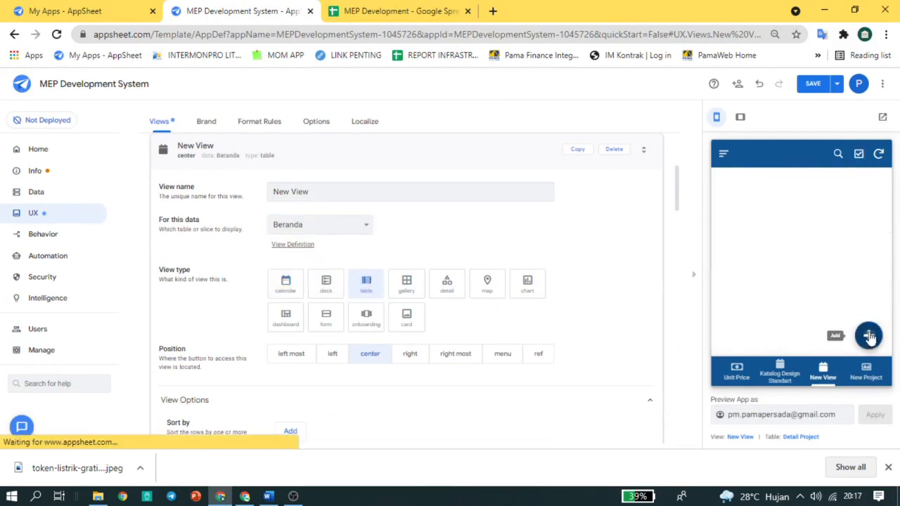
Change the Foto column of the Beranda table to the Image type and save the app.
left_click(77, 195)
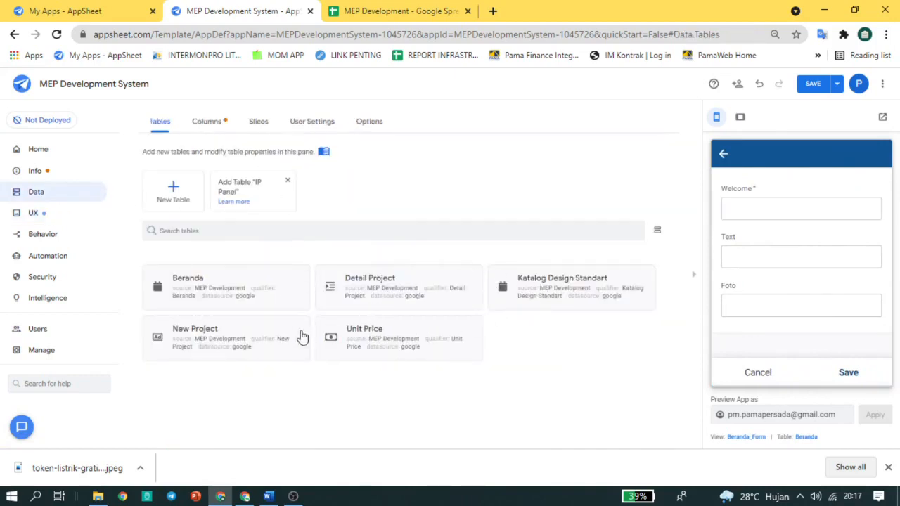
left_click(274, 336)
left_click(326, 154)
left_click(231, 287)
left_click(496, 154)
left_click(352, 301)
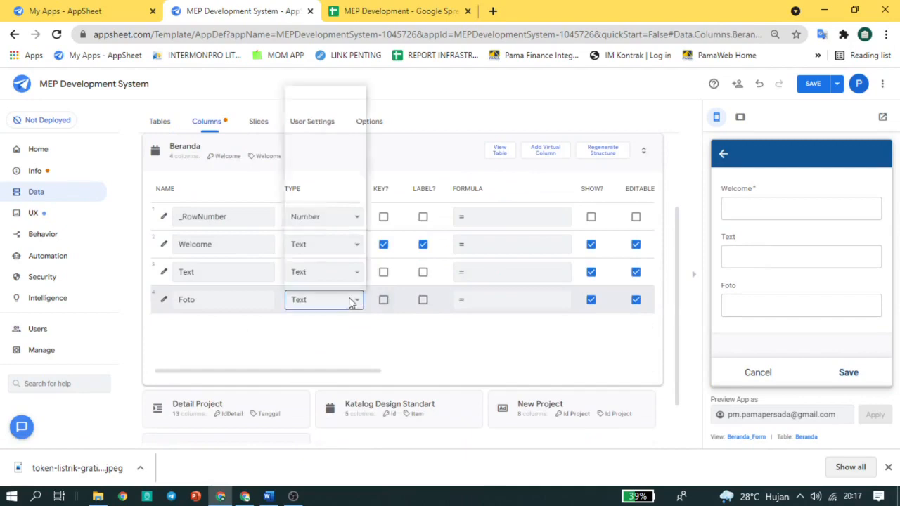
scroll(312, 246, "up", 4)
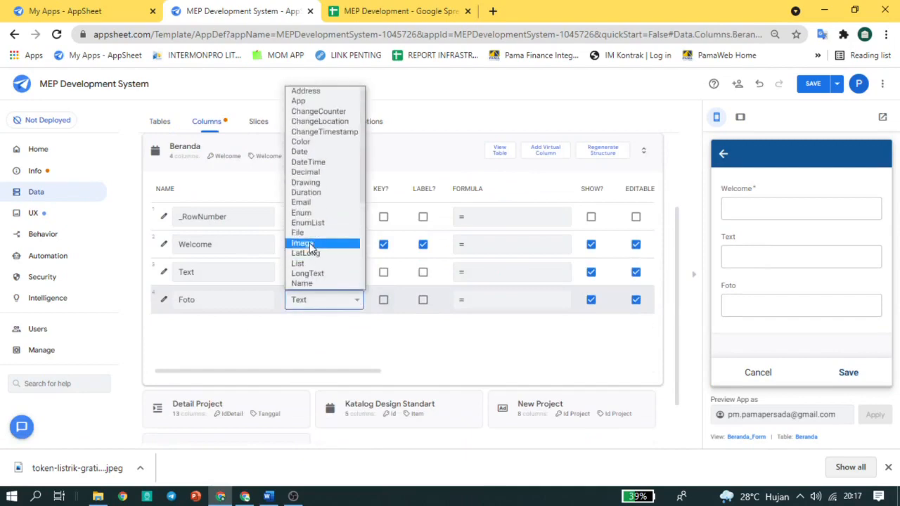
left_click(307, 243)
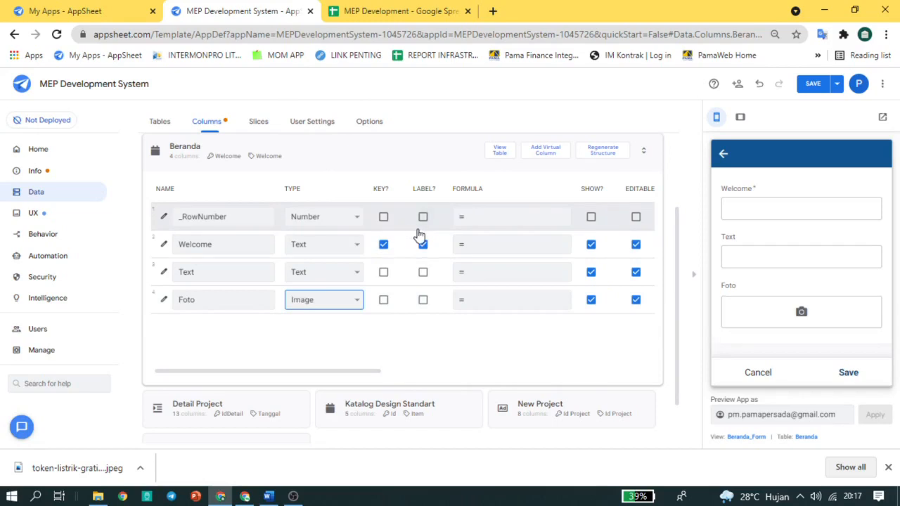
left_click(811, 88)
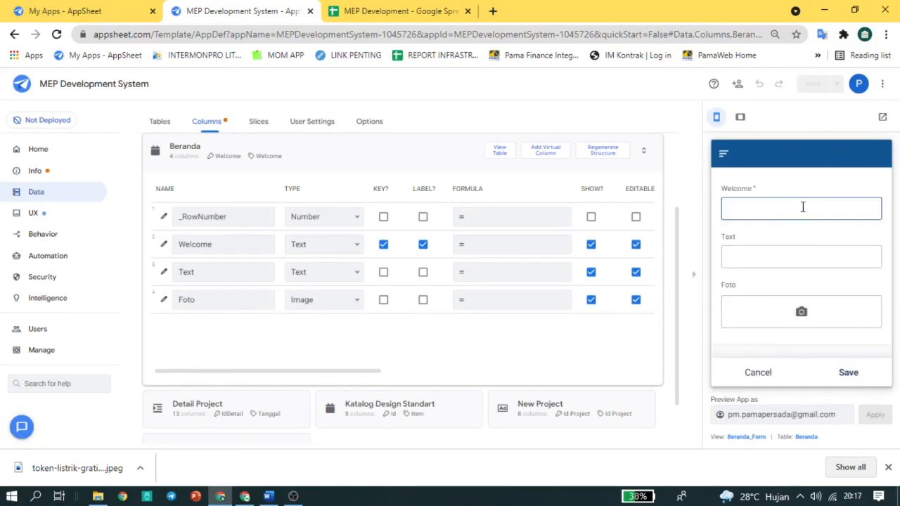
Fill in the Beranda form with "SELAMAT DATANG" as Welcome and "Mekanikal, Elektrikal, Plumbing System" as Text.
type("SELAMAT DATANG")
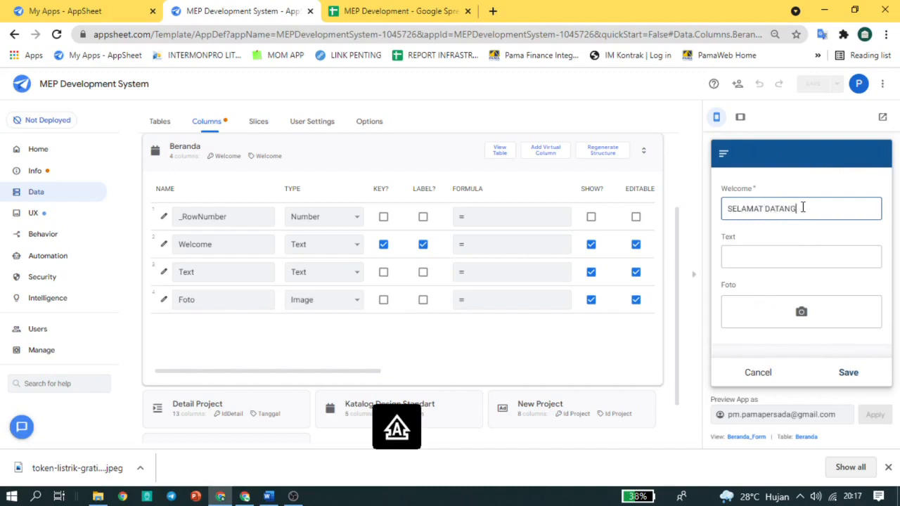
left_click(797, 261)
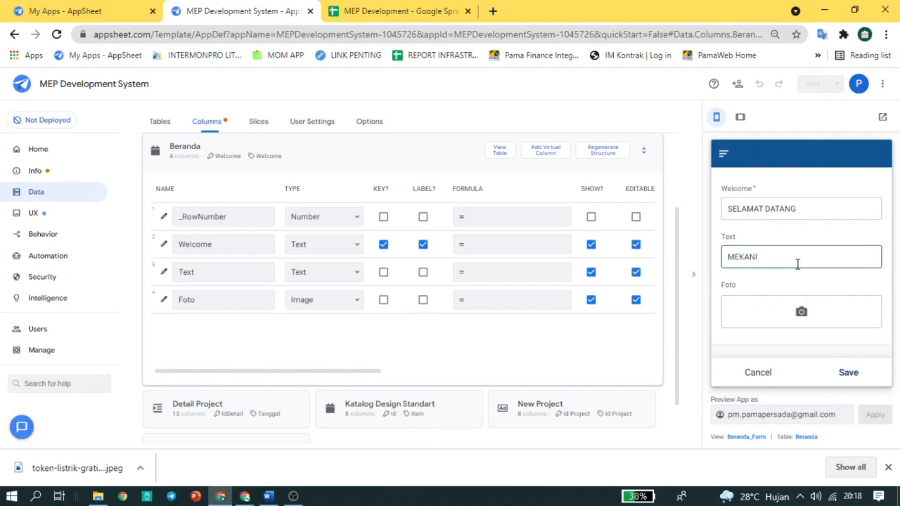
key("BackSpace")
key("BackSpace")
key("BackSpace")
key("BackSpace")
key("BackSpace")
key("BackSpace")
key("BackSpace")
type("ekanikal")
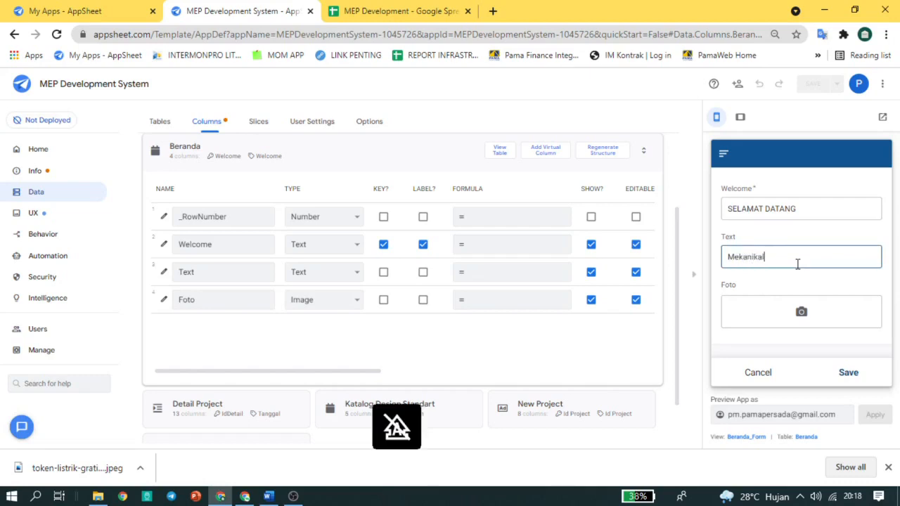
type(", Elektrikal, Plumbing System")
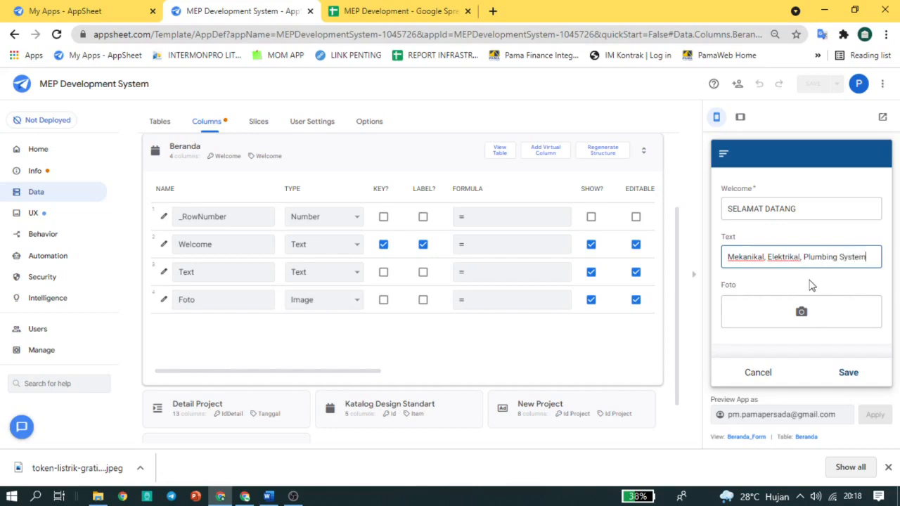
Attach the downloaded yellow light bulb picture as the Foto and save the Beranda record.
left_click(800, 316)
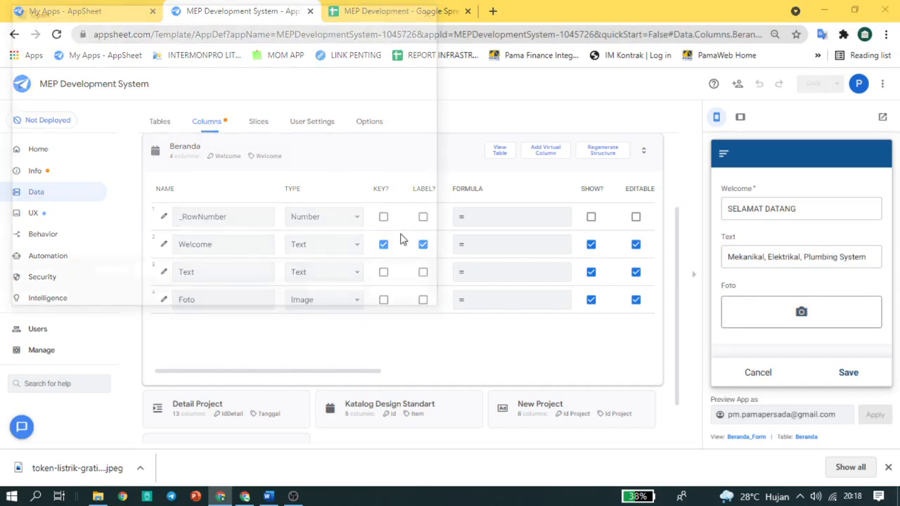
left_click(155, 171)
left_click(333, 299)
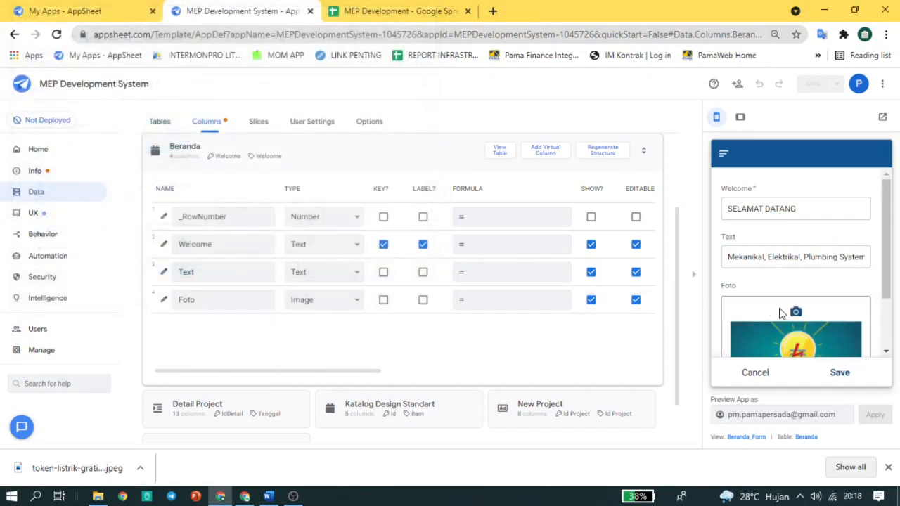
left_click(839, 372)
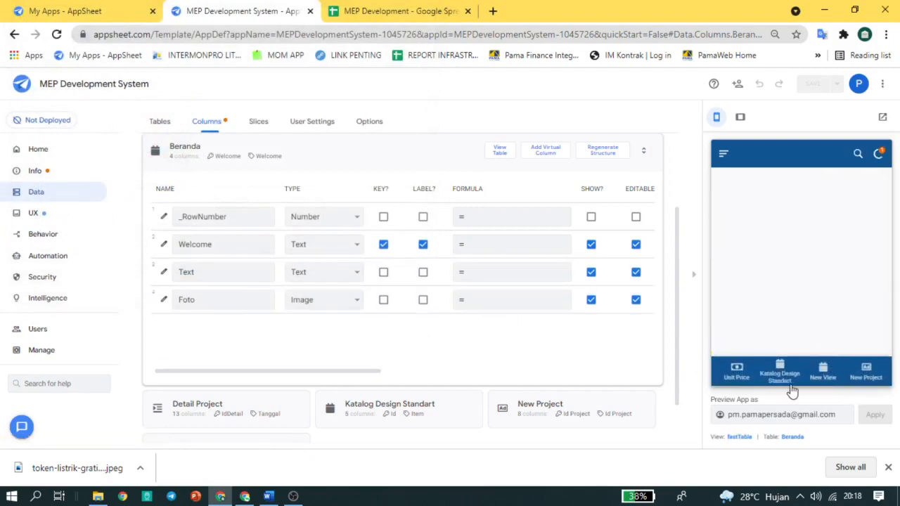
Rename the primary view New View, which uses the Beranda data, as Beranda.
left_click(286, 147)
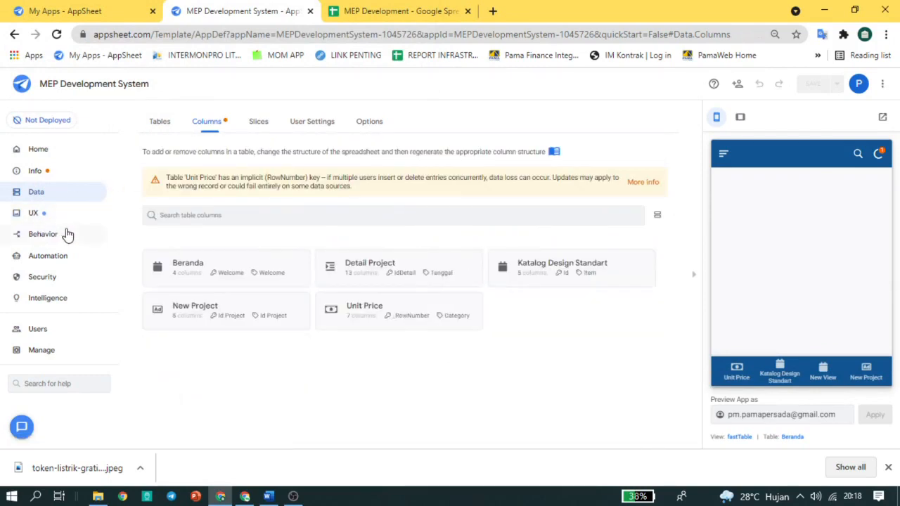
left_click(61, 219)
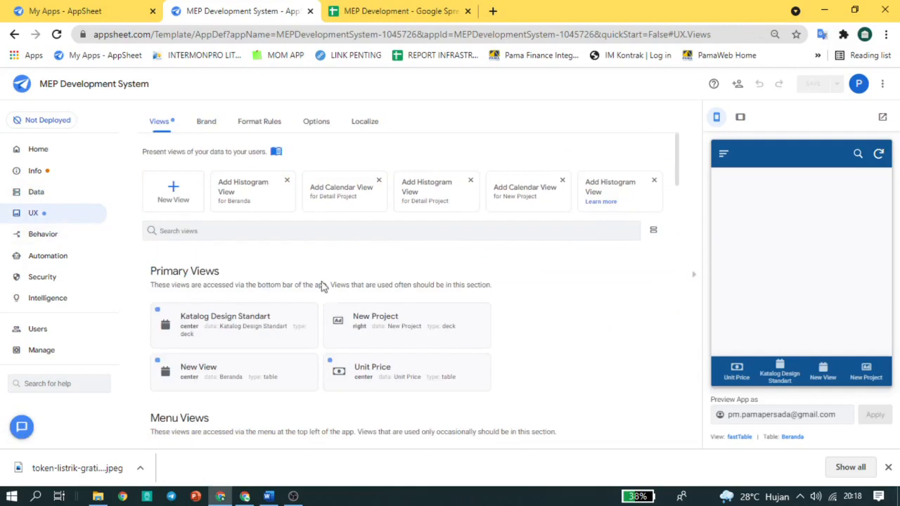
left_click(241, 374)
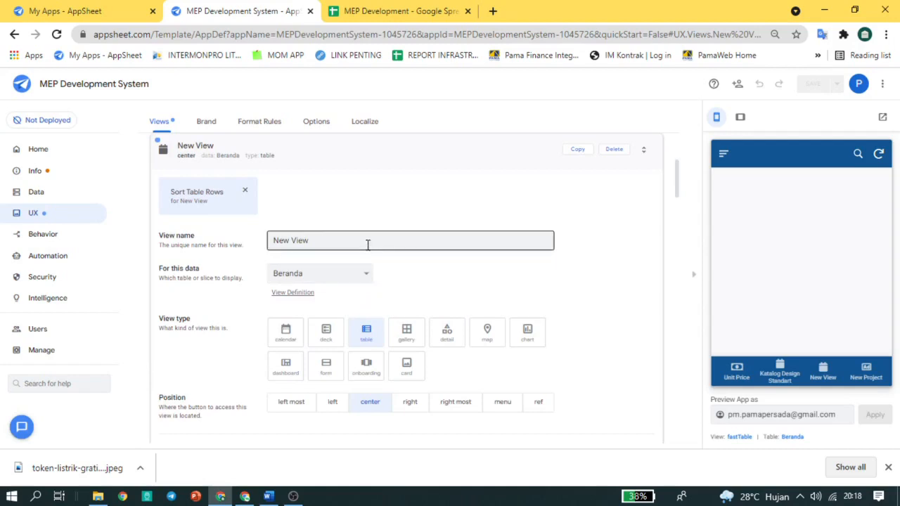
left_click_drag(368, 243, 246, 232)
type("Be")
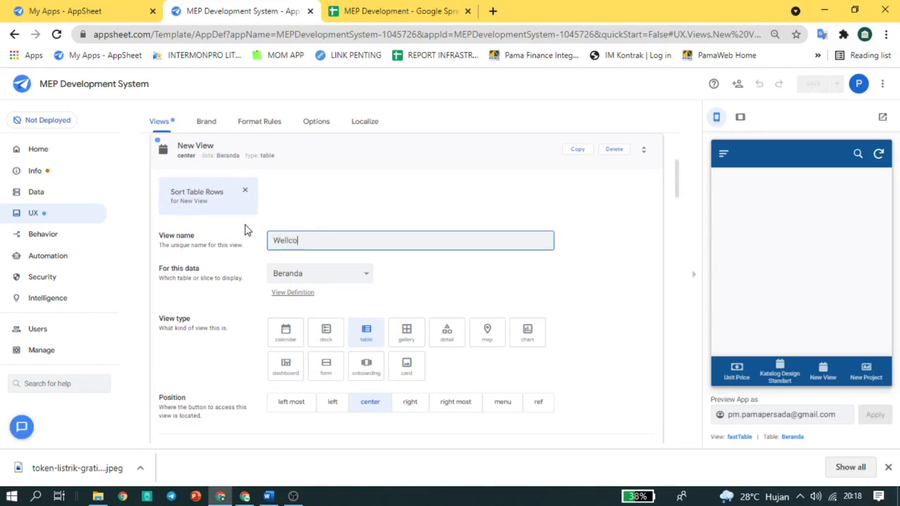
type("e")
key("BackSpace")
key("BackSpace")
key("BackSpace")
key("BackSpace")
key("BackSpace")
key("BackSpace")
key("BackSpace")
type("Beranga")
key("BackSpace")
key("BackSpace")
type("da")
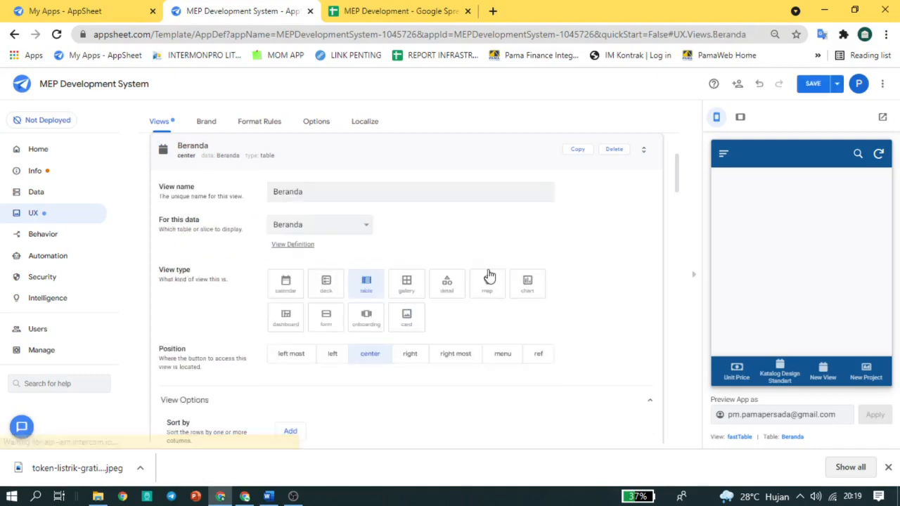
Set the Beranda view to the detail type with Foto as its main image.
left_click(447, 284)
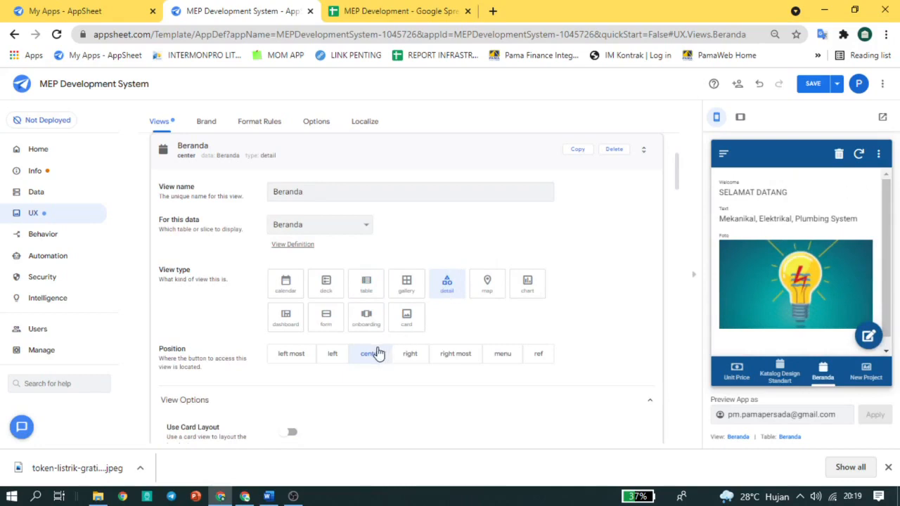
scroll(352, 341, "down", 3)
left_click(310, 290)
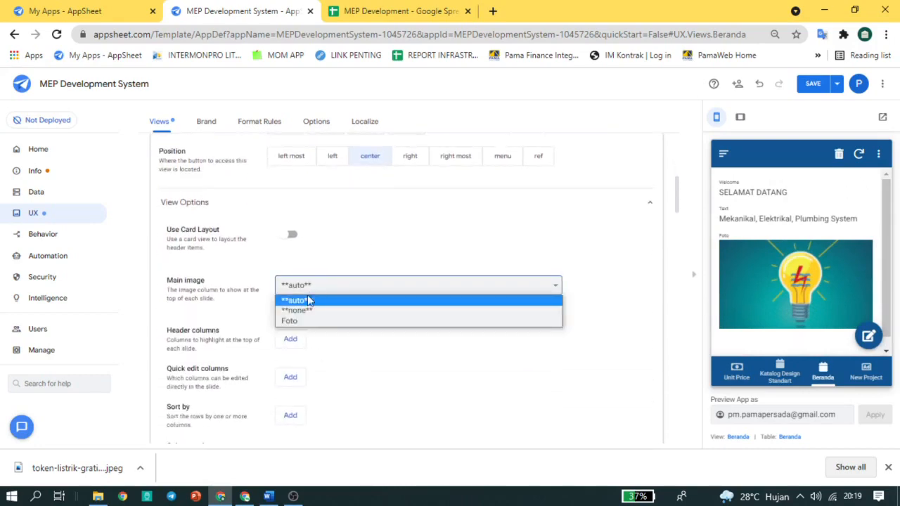
left_click(299, 322)
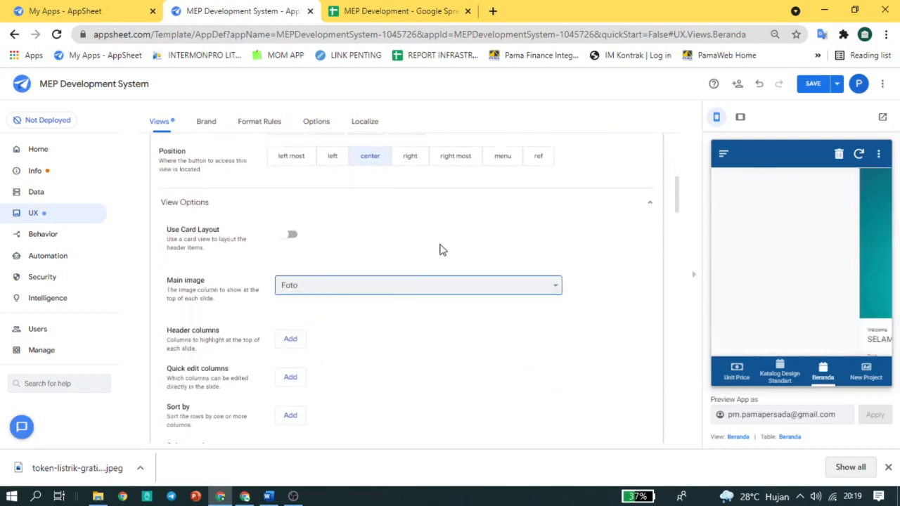
Add Welcome and Text as the header columns of the Beranda view, leaving no quick edit column.
scroll(372, 300, "down", 2)
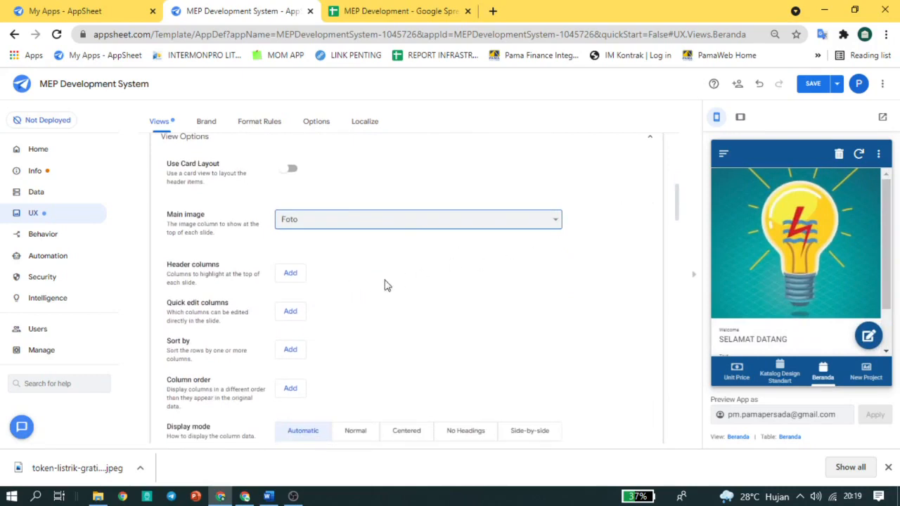
left_click(292, 276)
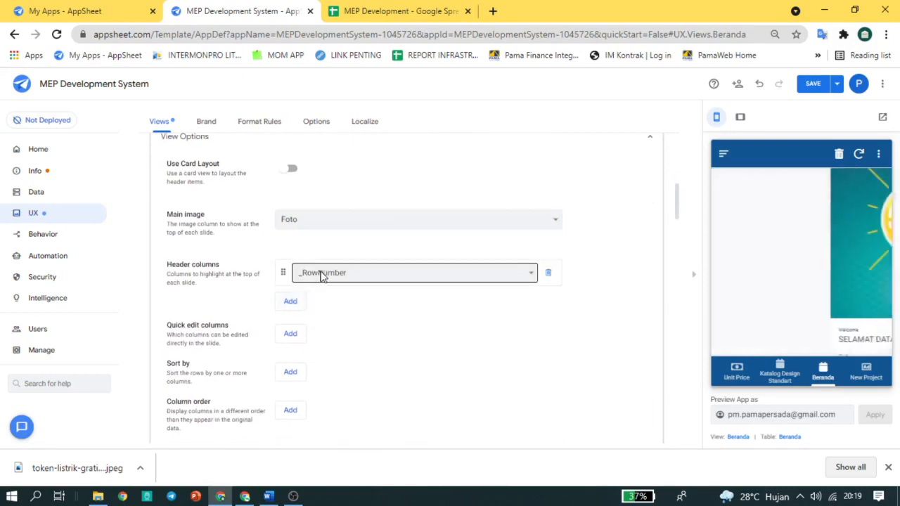
left_click(323, 275)
left_click(310, 298)
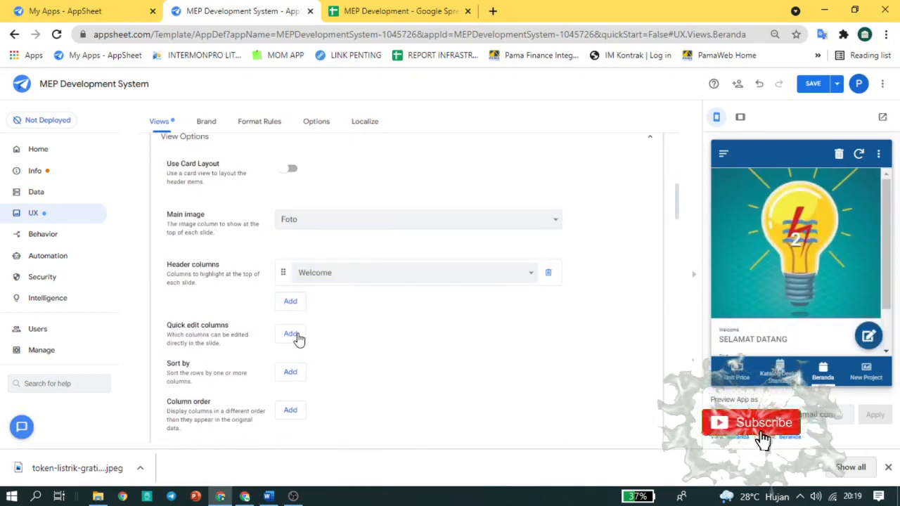
left_click(301, 334)
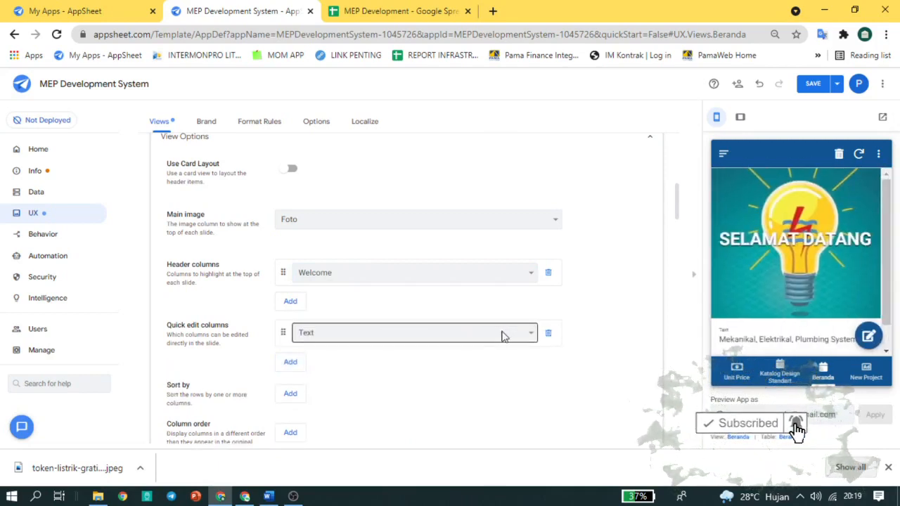
left_click(550, 336)
left_click(290, 301)
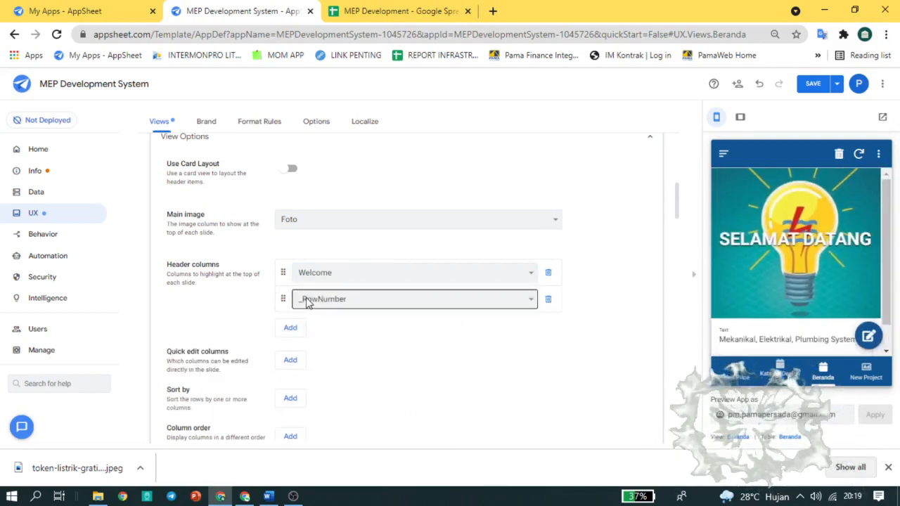
left_click(327, 301)
left_click(327, 324)
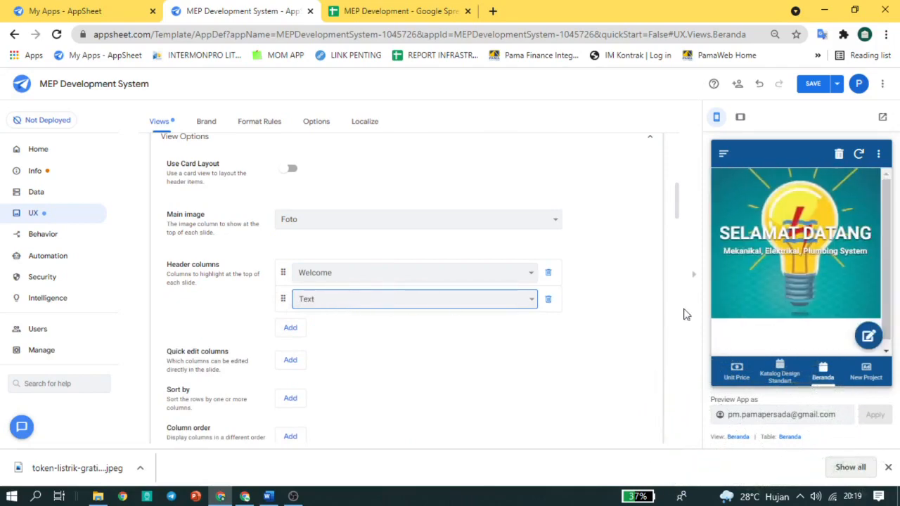
Set the Beranda view's image style to Fit and save the app.
scroll(793, 334, "down", 1)
scroll(513, 290, "up", 3)
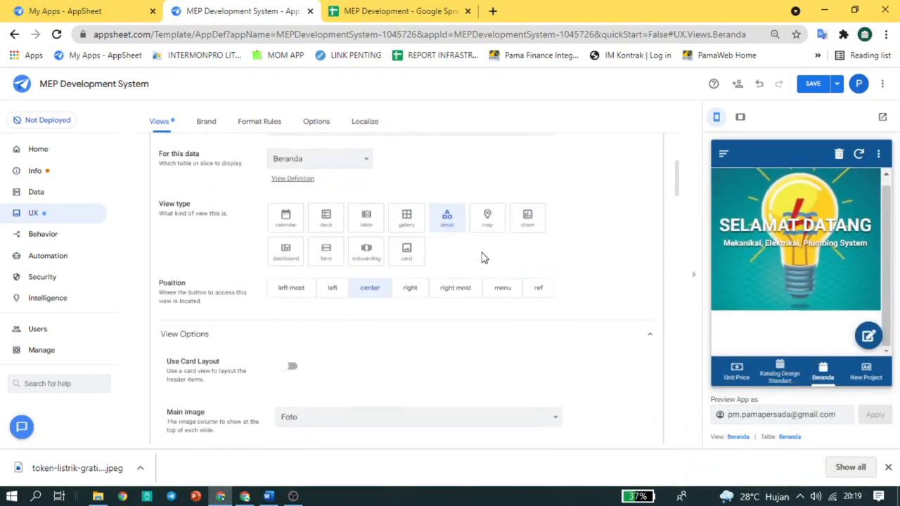
scroll(583, 272, "down", 5)
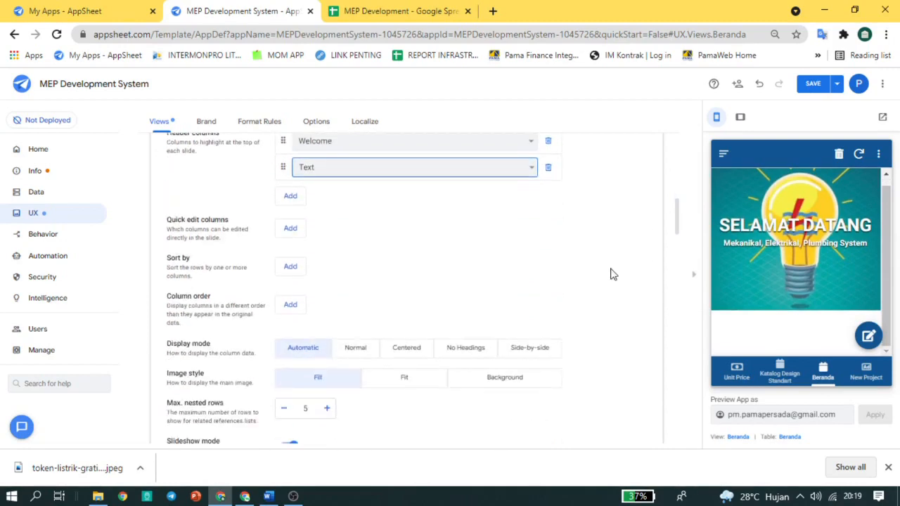
scroll(605, 296, "up", 1)
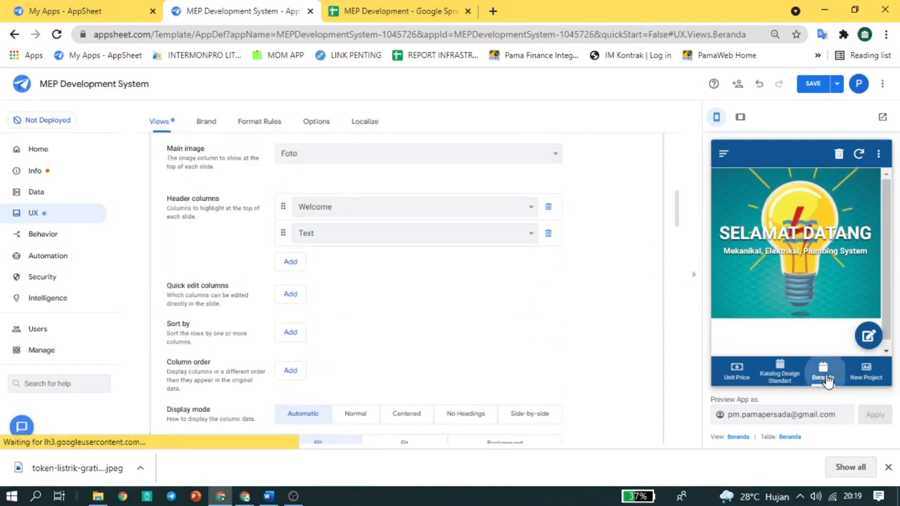
scroll(492, 313, "down", 2)
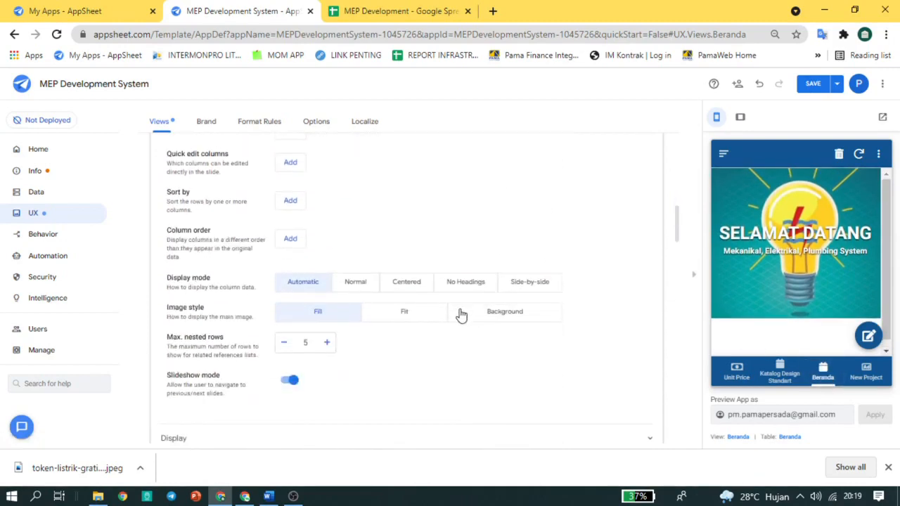
left_click(420, 318)
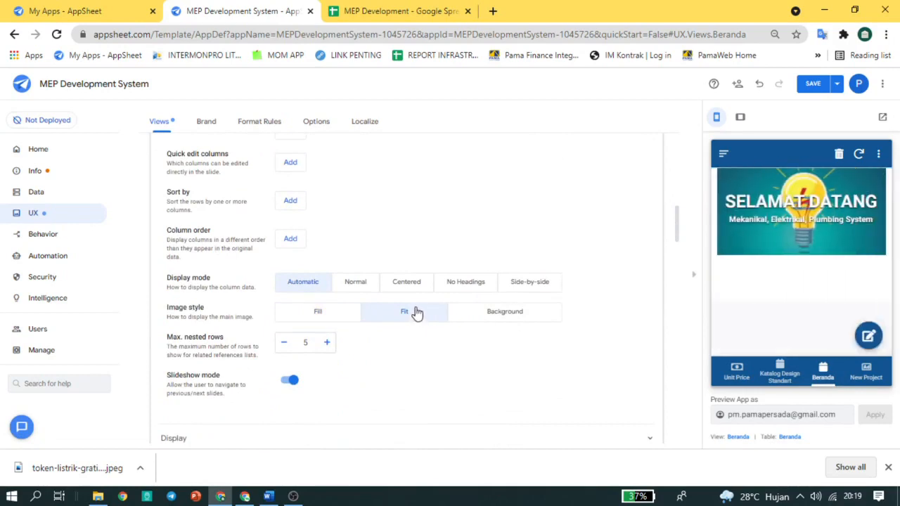
left_click(811, 85)
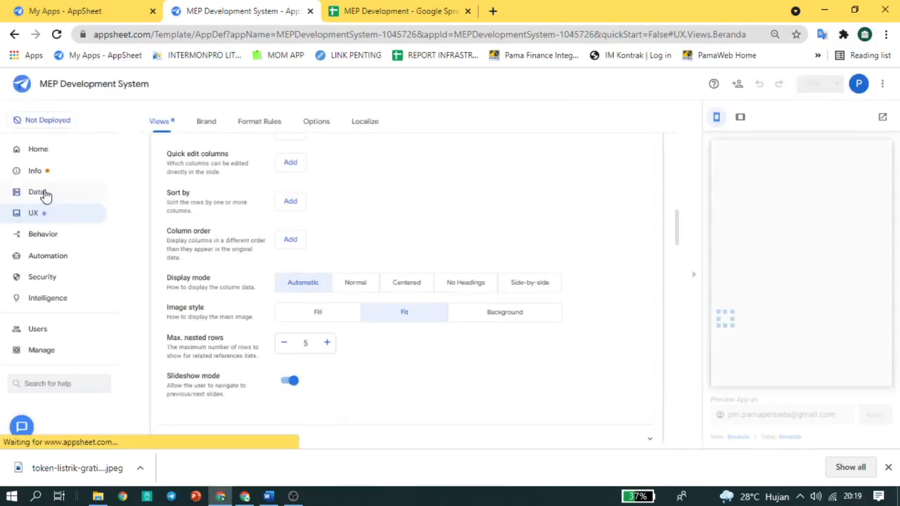
Add a new slice based on the Beranda table and name it Beranda.
left_click(96, 197)
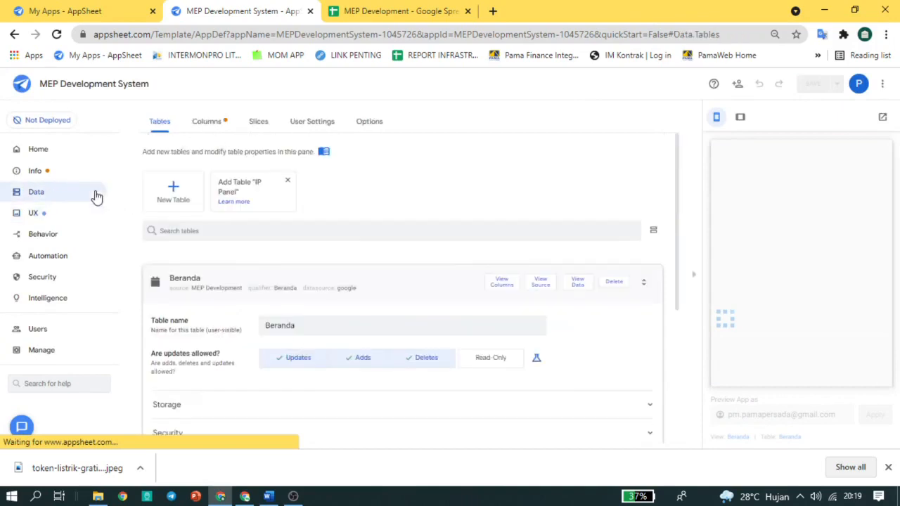
left_click(258, 118)
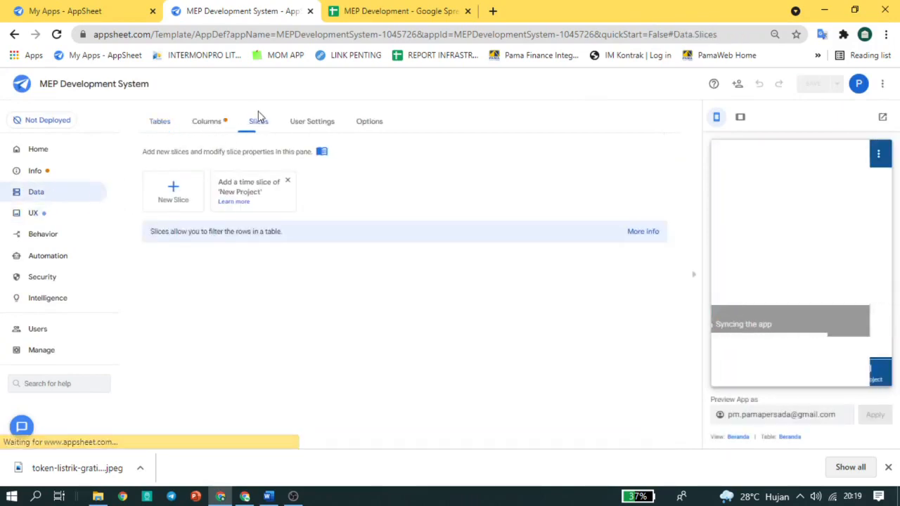
left_click(191, 193)
left_click_drag(302, 191, 259, 191)
type("Be")
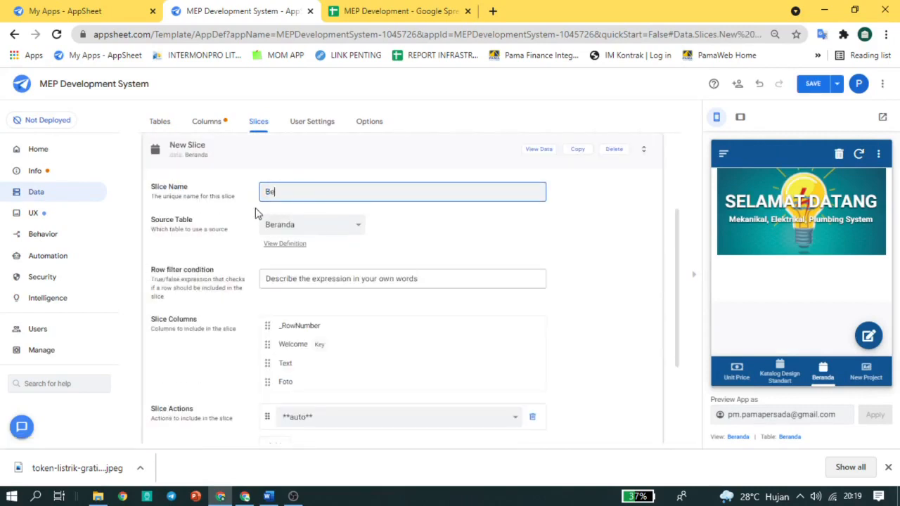
type("randa")
key("Return")
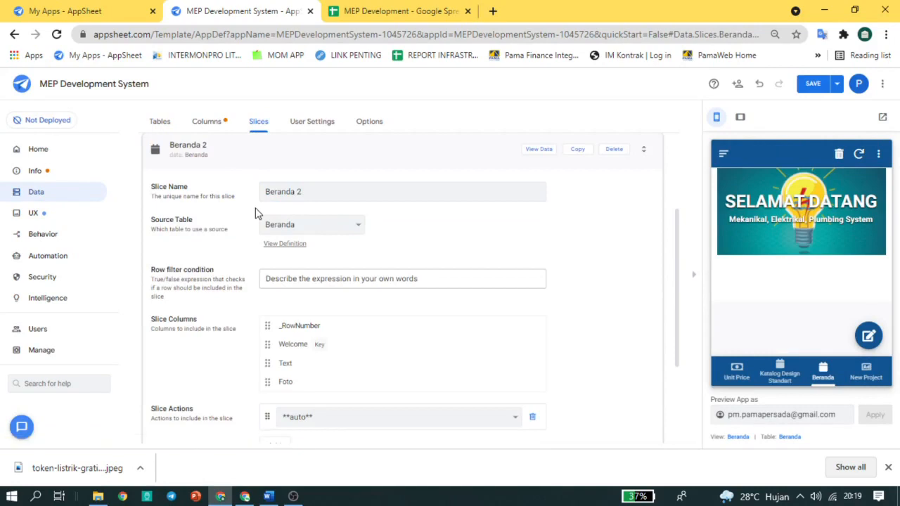
Rename the new Beranda table slice as Wellcome.
left_click_drag(325, 208, 209, 218)
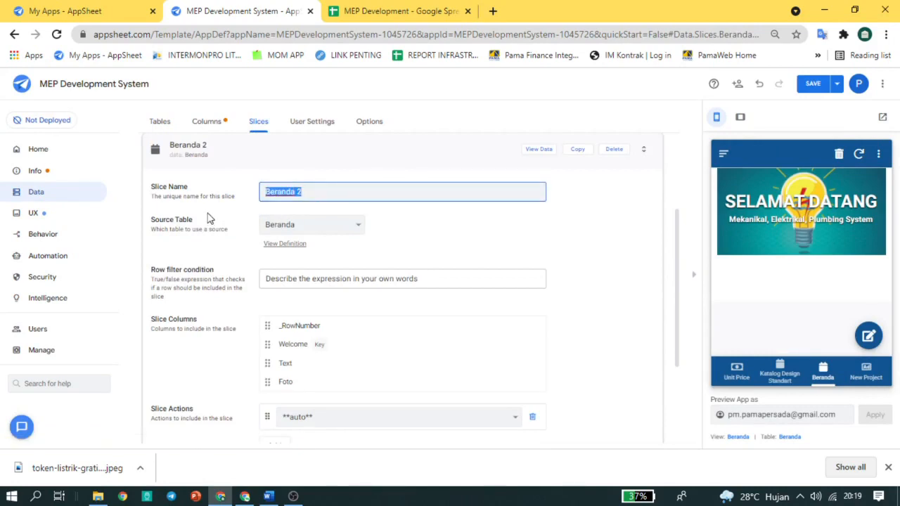
type("We")
key("Return")
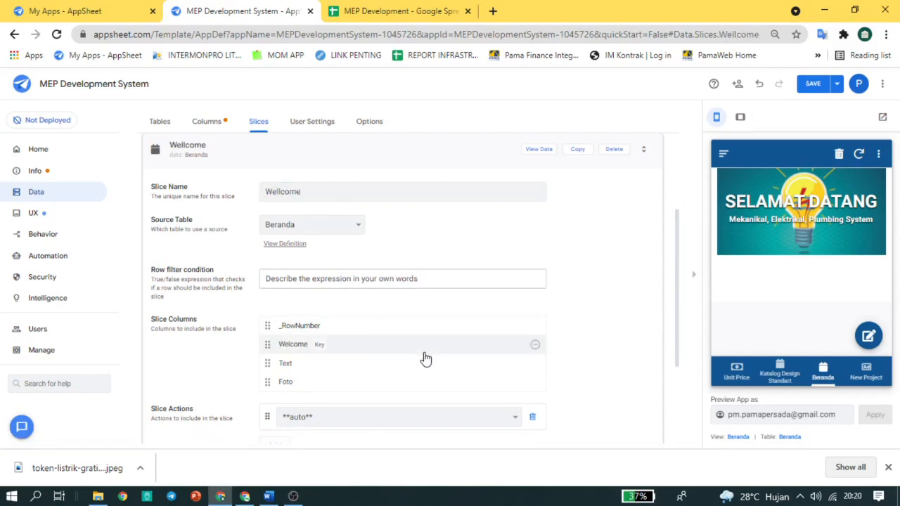
Switch the Beranda primary view's data source to the Wellcome slice.
scroll(426, 359, "down", 2)
scroll(276, 360, "up", 2)
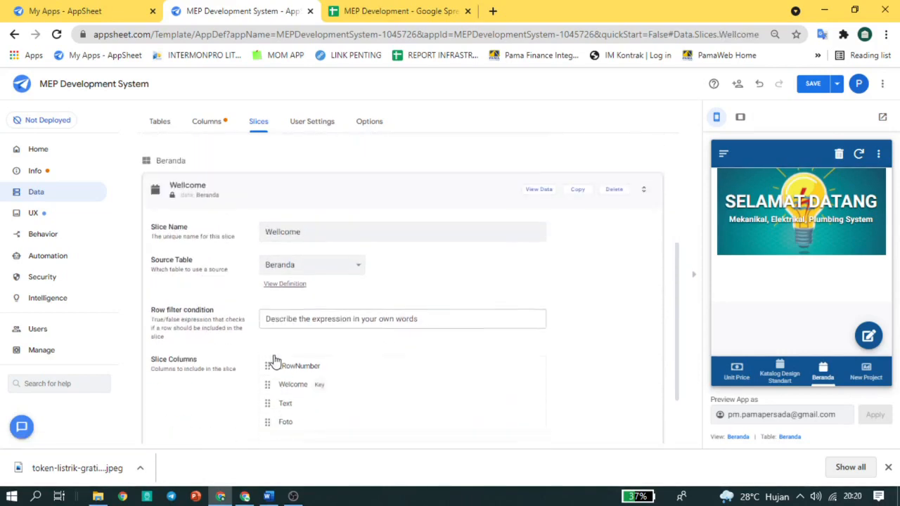
scroll(276, 360, "up", 1)
left_click(57, 220)
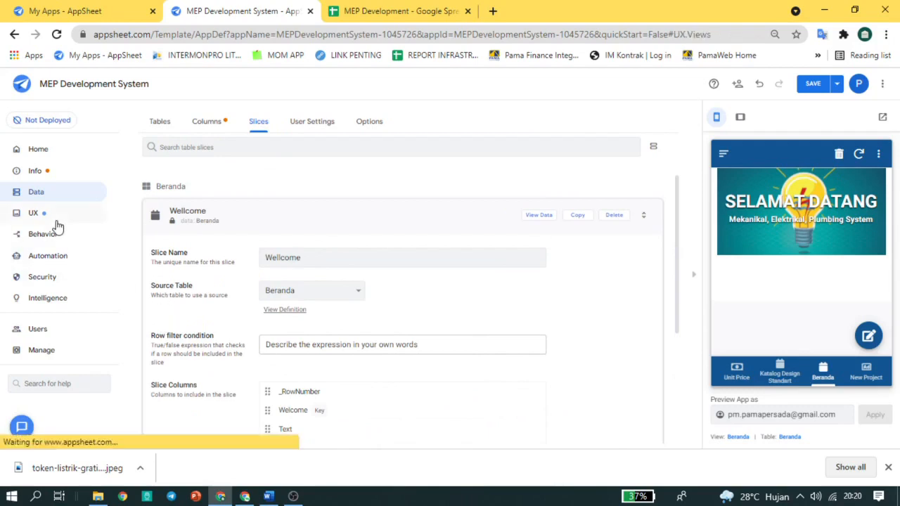
scroll(295, 317, "down", 2)
left_click(317, 313)
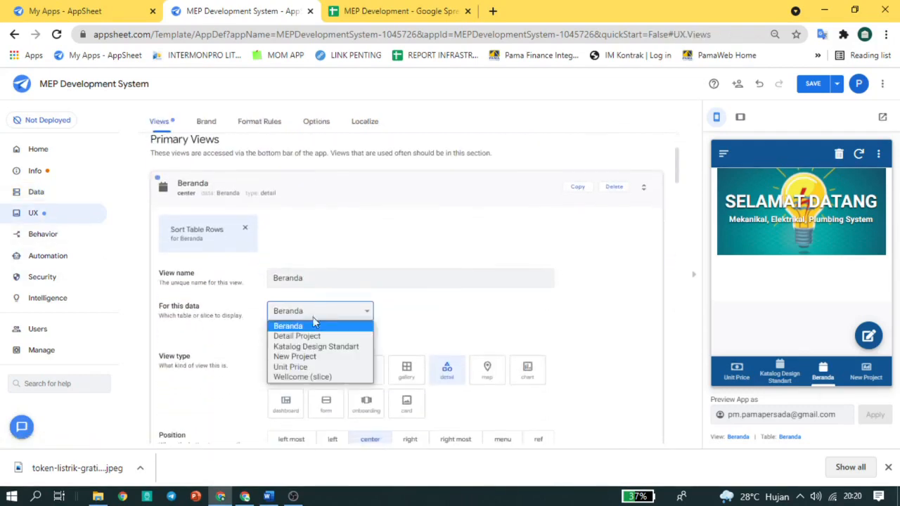
left_click(309, 376)
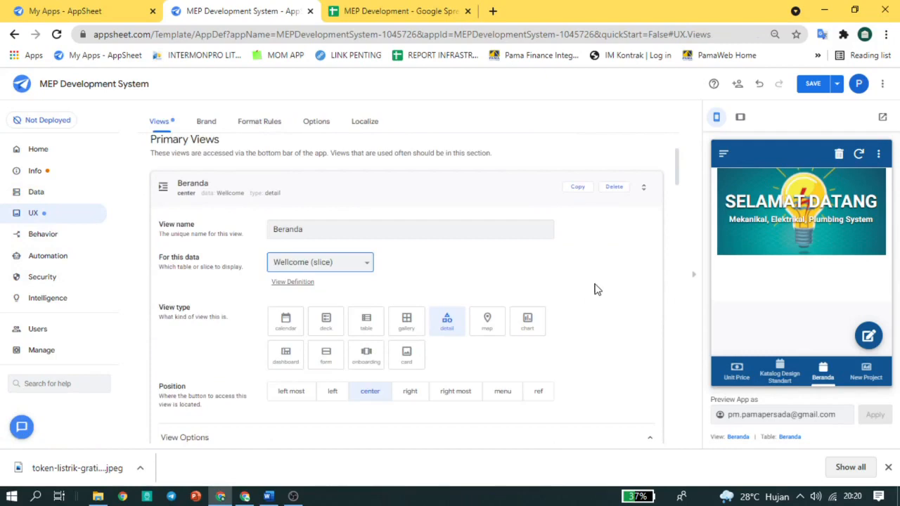
Set Foto as the main image of the Beranda view.
scroll(633, 248, "down", 1)
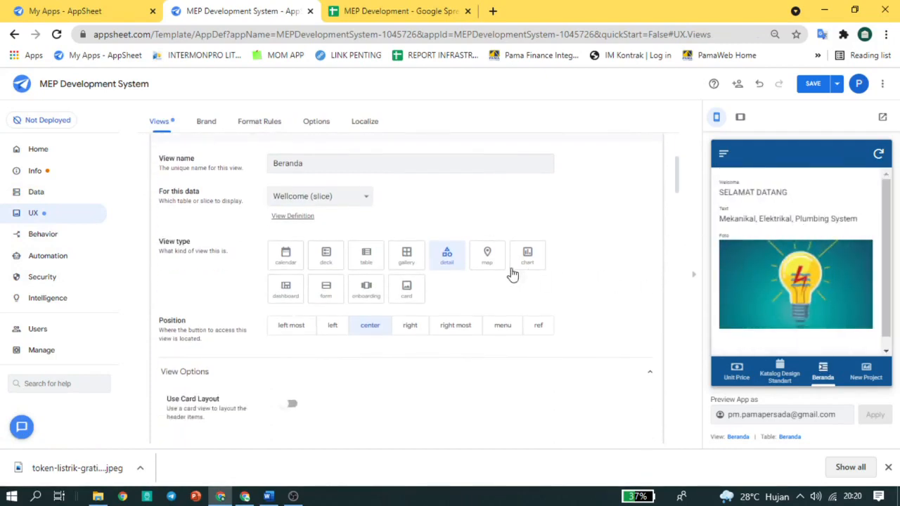
scroll(363, 326, "down", 2)
left_click(308, 322)
left_click(304, 359)
Add Welcome and Text as the Beranda view's header columns and save the app.
left_click(294, 377)
left_click(325, 375)
left_click(317, 400)
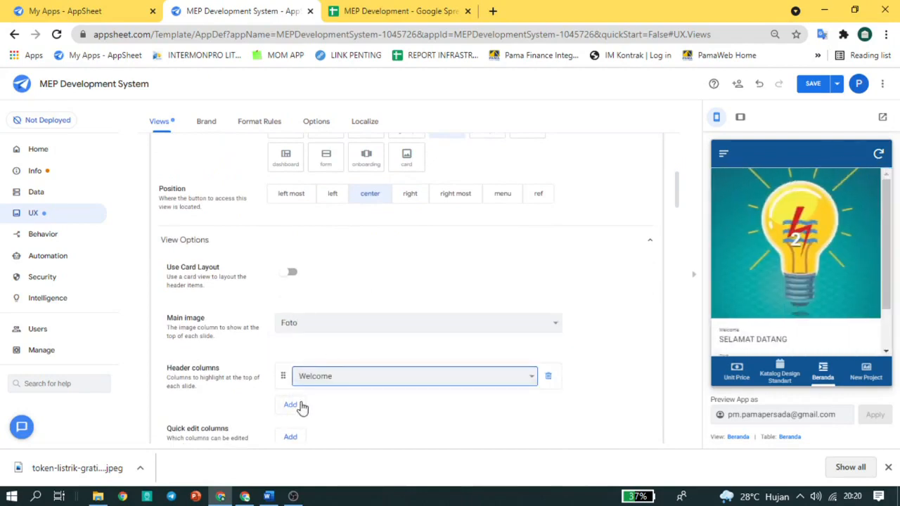
left_click(302, 406)
left_click(321, 402)
left_click(321, 428)
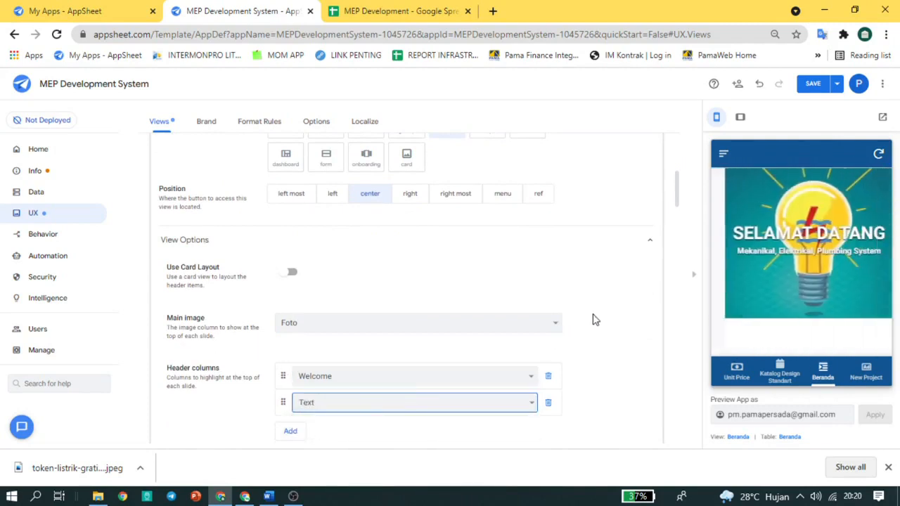
left_click(820, 84)
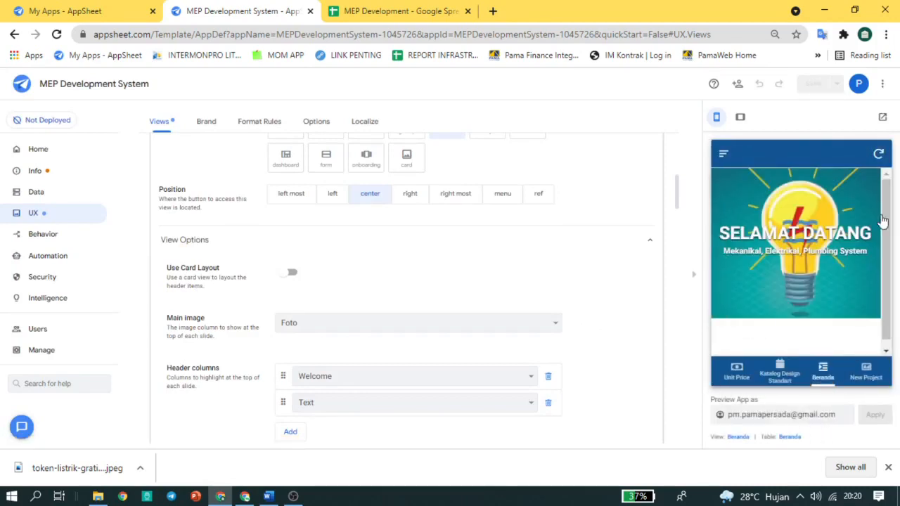
Set the image style of the slice-based Beranda view to Fit and save the app.
scroll(868, 237, "down", 1)
scroll(466, 335, "down", 3)
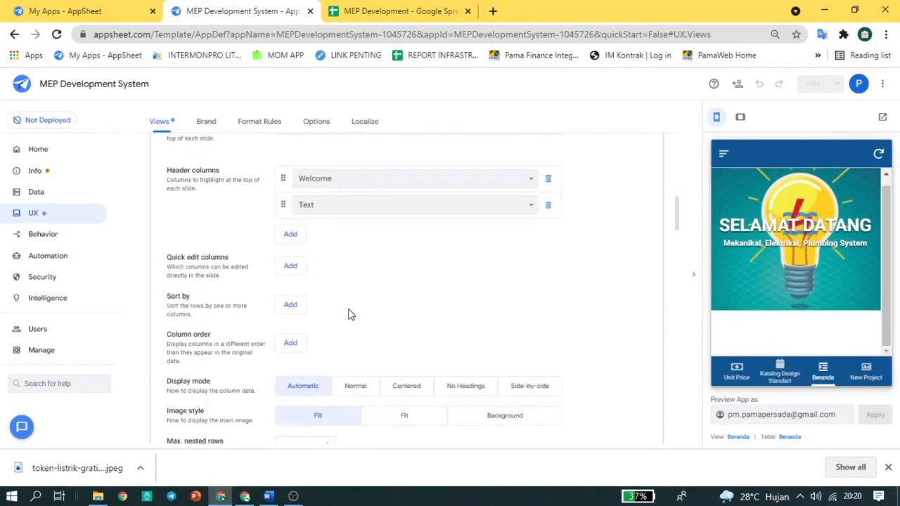
left_click(387, 416)
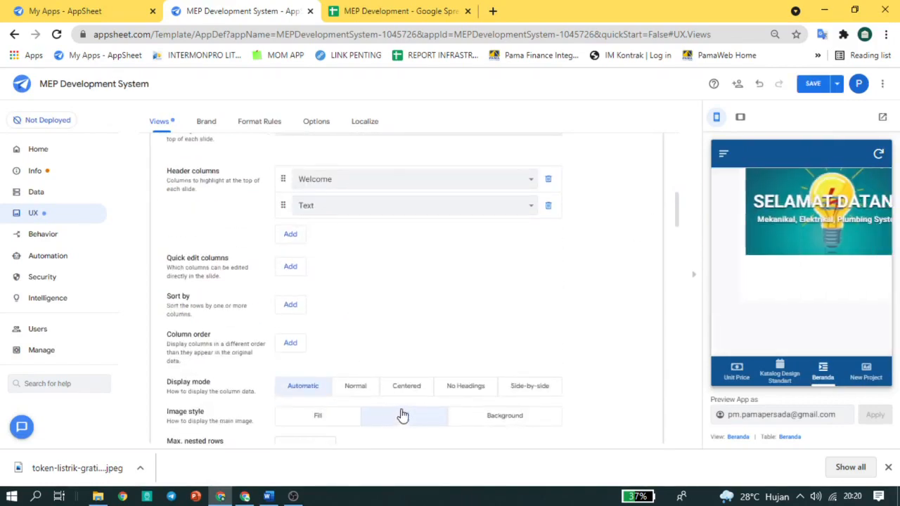
left_click(812, 83)
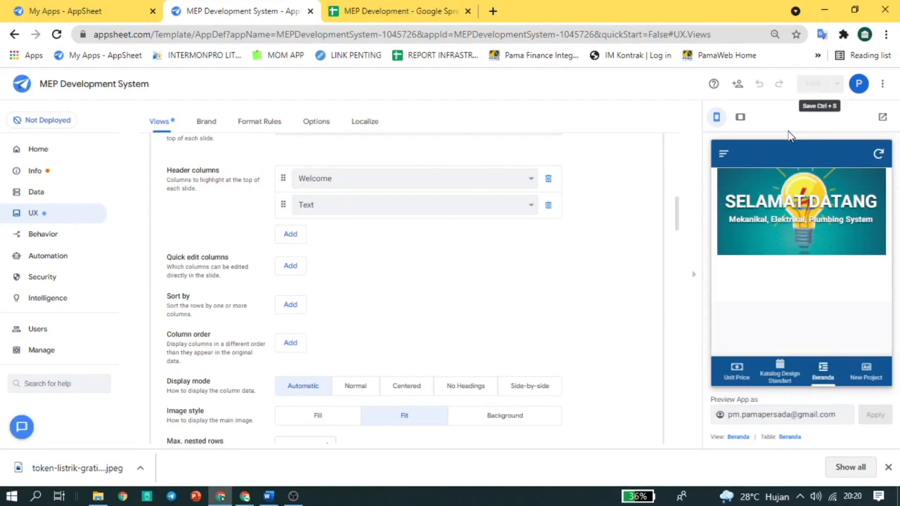
Copy the view name of the Katalog Design Standart primary view, leaving the view collapsed.
scroll(305, 266, "up", 10)
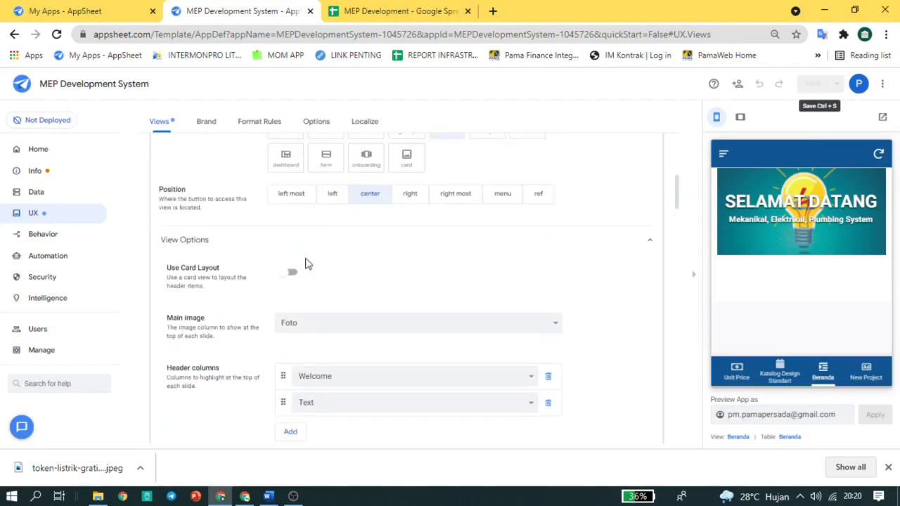
scroll(310, 260, "up", 1)
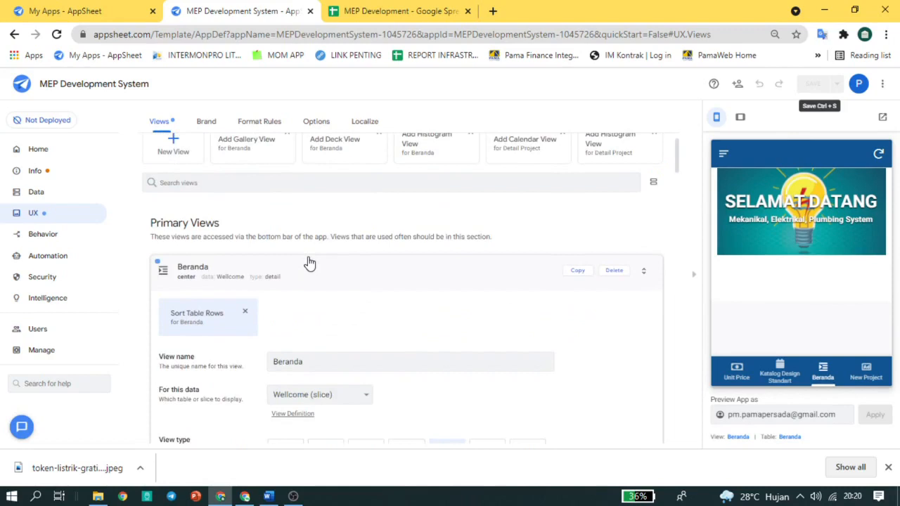
left_click(310, 263)
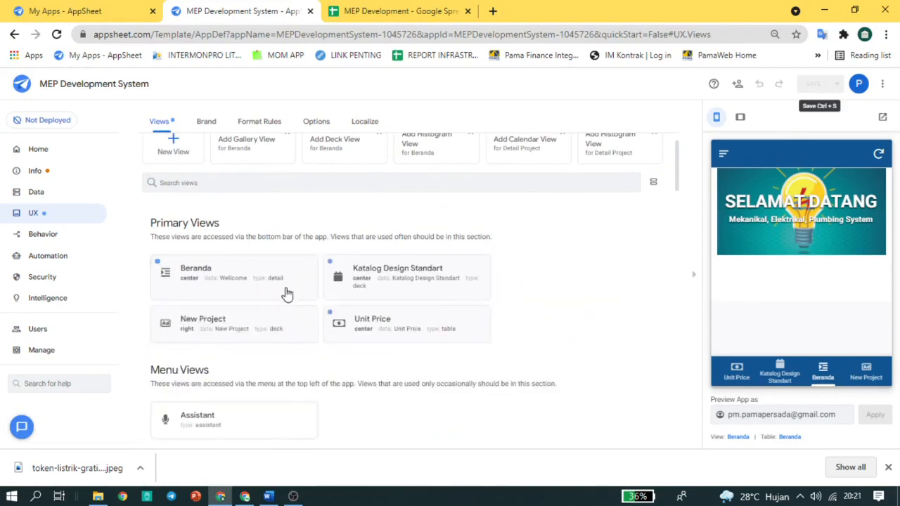
left_click(305, 271)
left_click(342, 144)
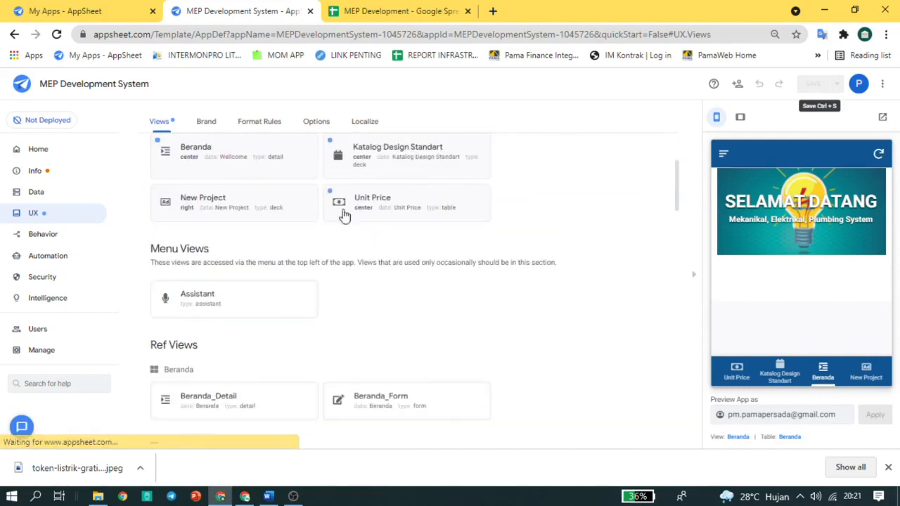
scroll(394, 211, "up", 1)
left_click(394, 223)
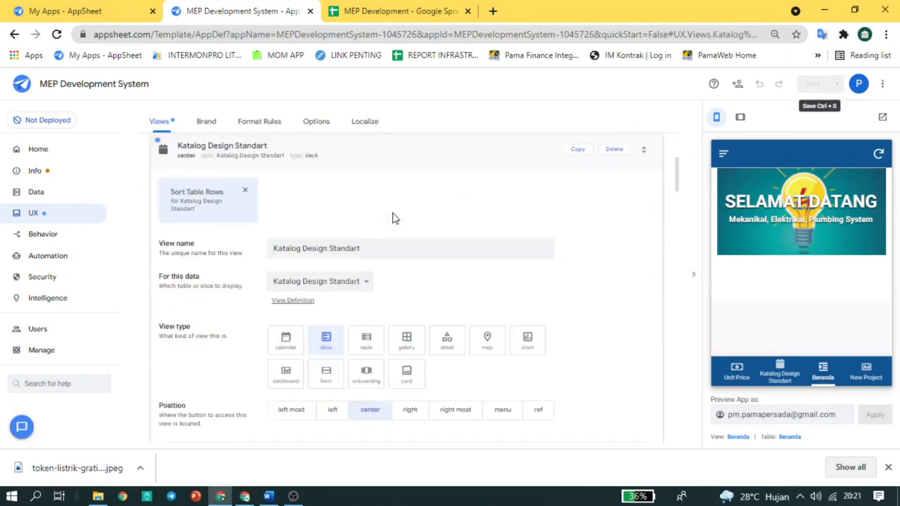
left_click(356, 245)
left_click_drag(373, 246, 274, 240)
key("ctrl+c")
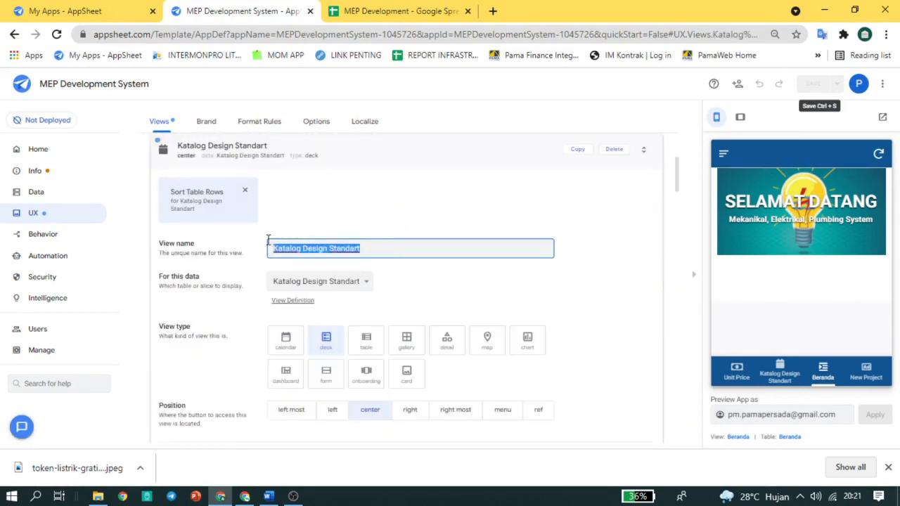
left_click(341, 143)
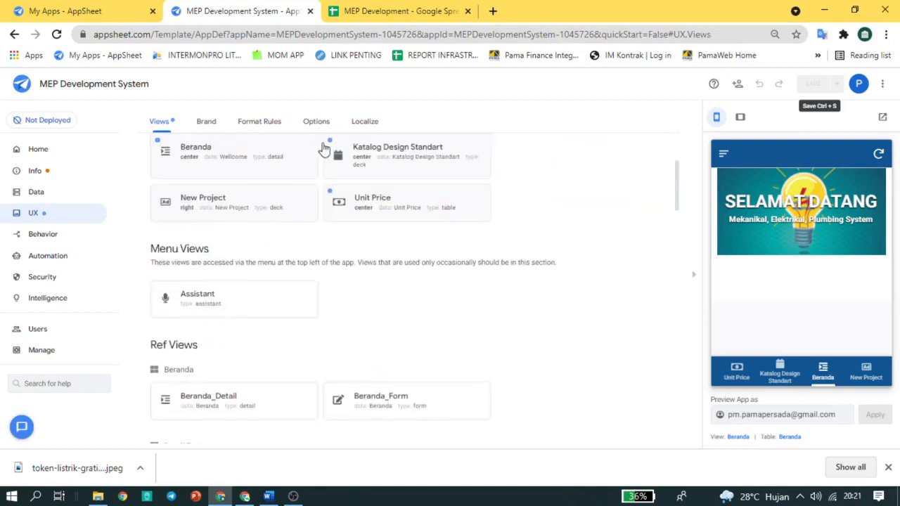
Create a new action for the Beranda table and name it Katalog Design Standart.
left_click(76, 237)
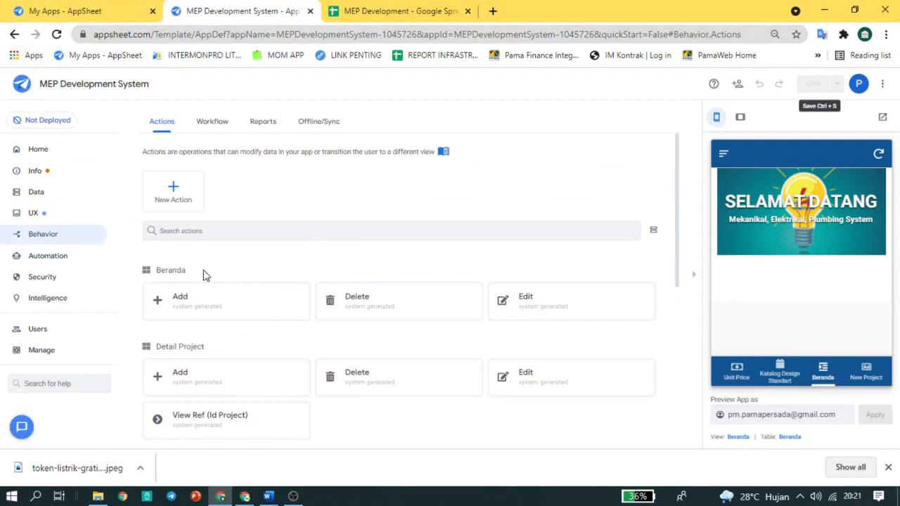
left_click(175, 196)
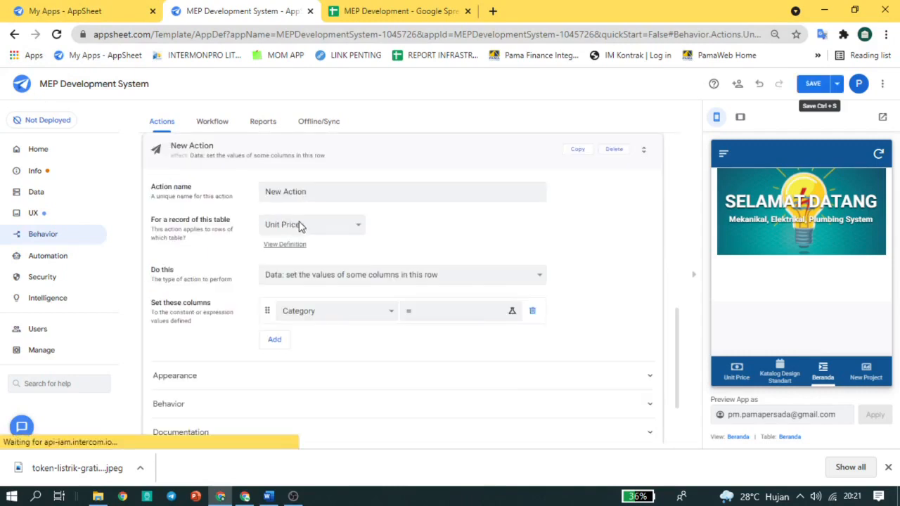
left_click(315, 230)
left_click(289, 240)
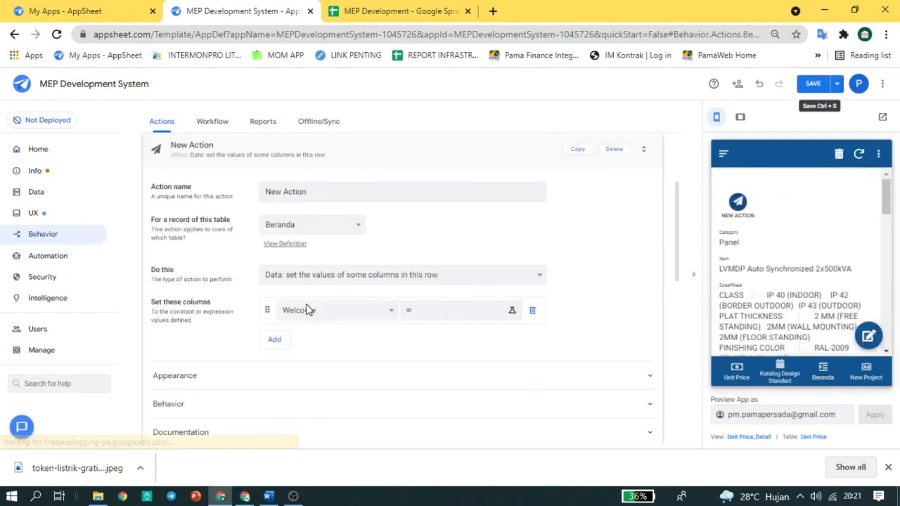
left_click(315, 191)
left_click_drag(315, 191, 243, 198)
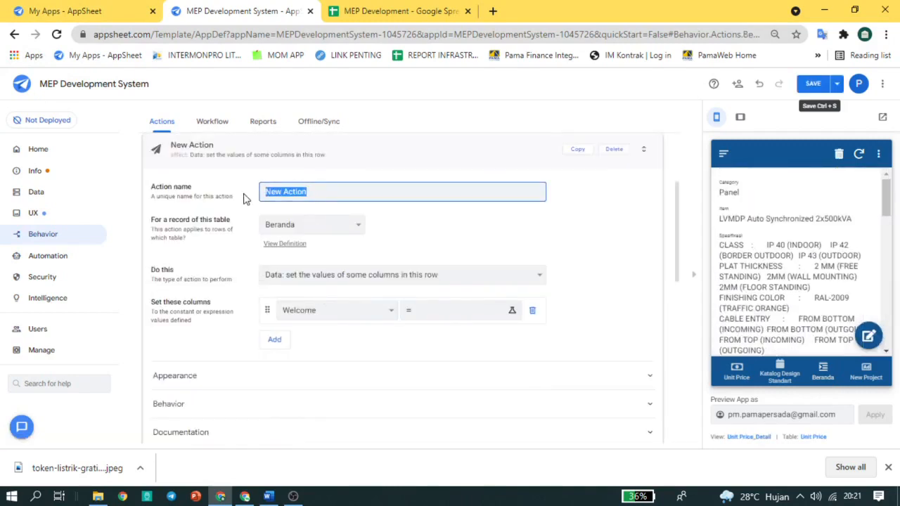
key("ctrl+v")
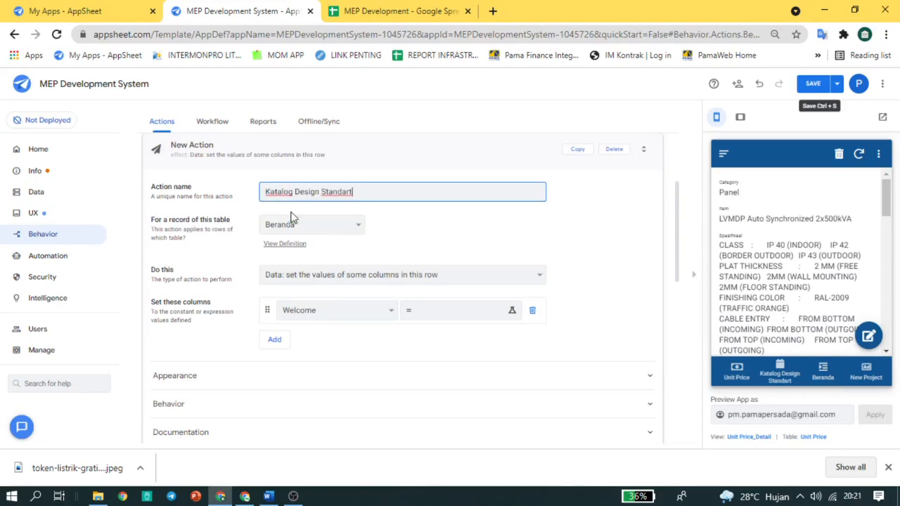
Make the action go to another view within this app, with the target expression Linktoview("Katalog Design Standart").
left_click(352, 282)
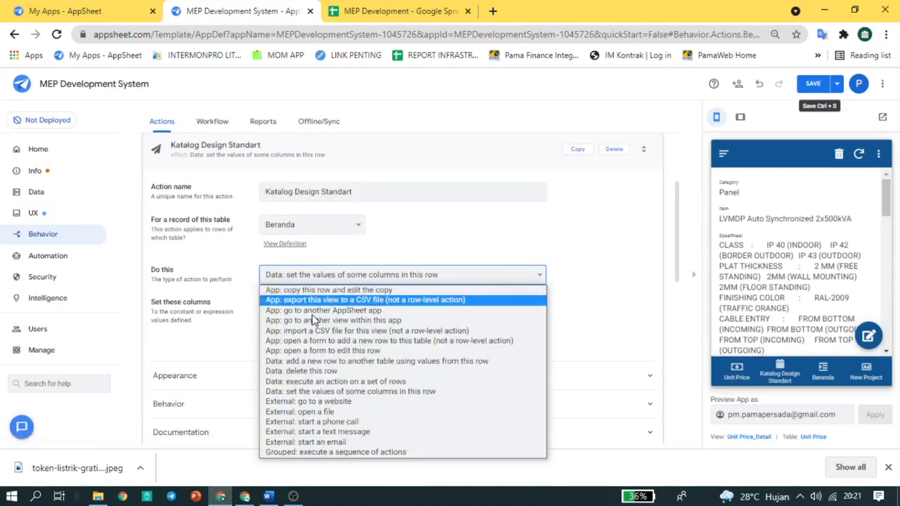
left_click(317, 320)
left_click(341, 311)
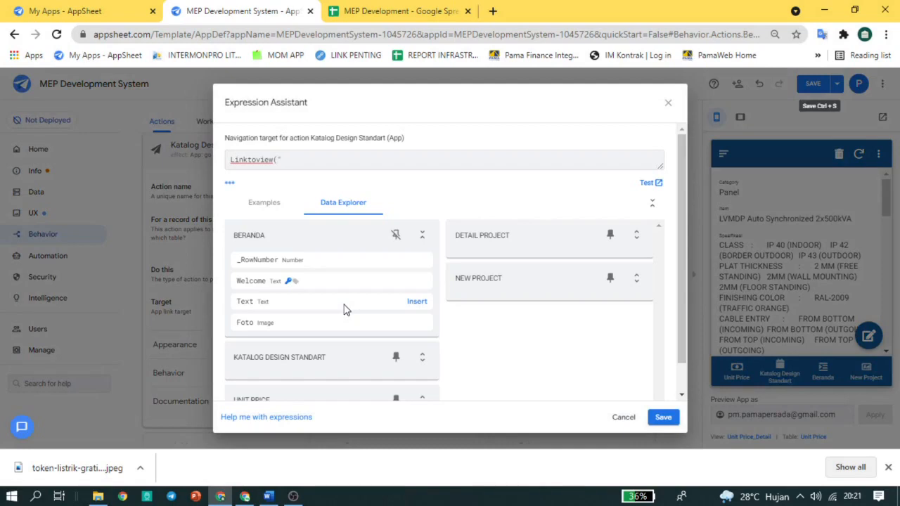
key("ctrl+v")
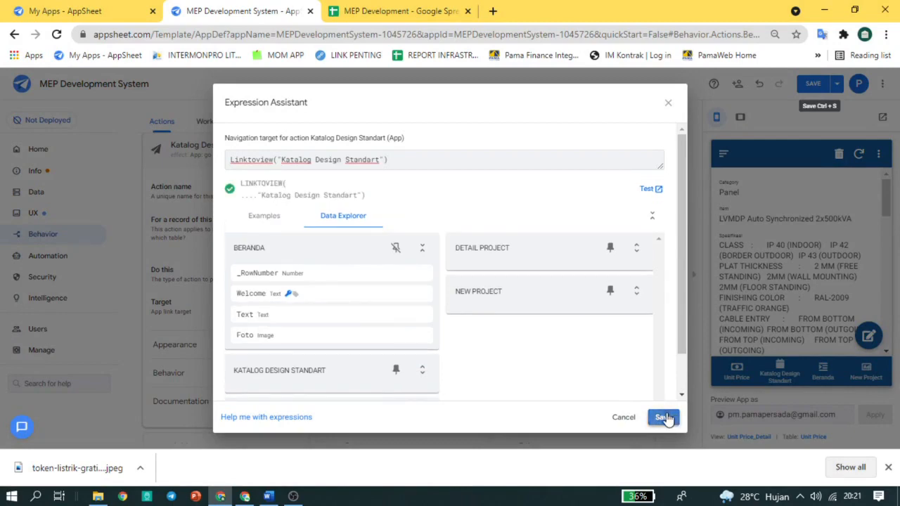
left_click(663, 418)
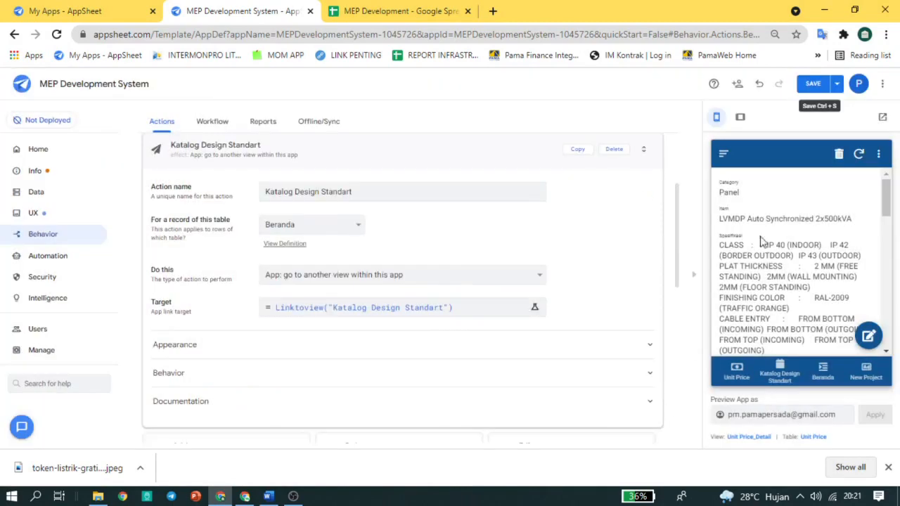
Search the action icons for "stan" and give the Katalog Design Standart action the lightest rectangular card-shaped icon.
left_click(218, 378)
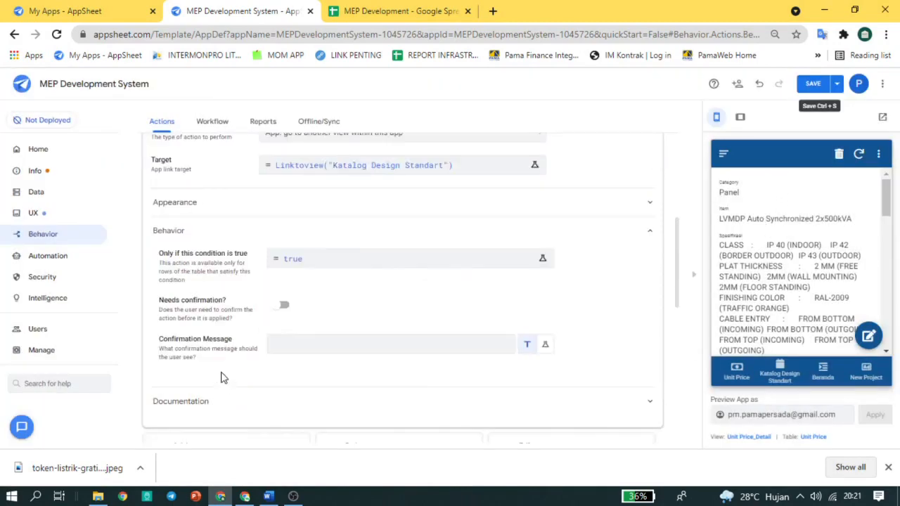
left_click(276, 210)
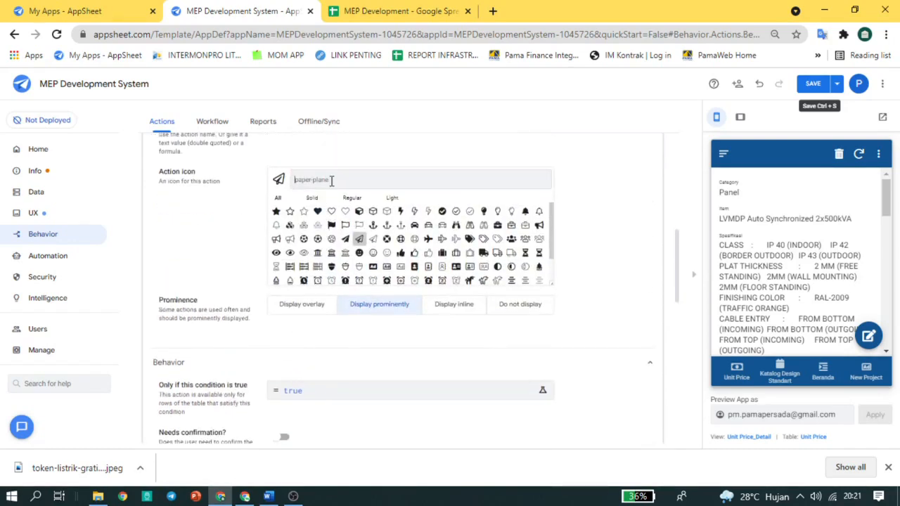
left_click(331, 181)
type("kat")
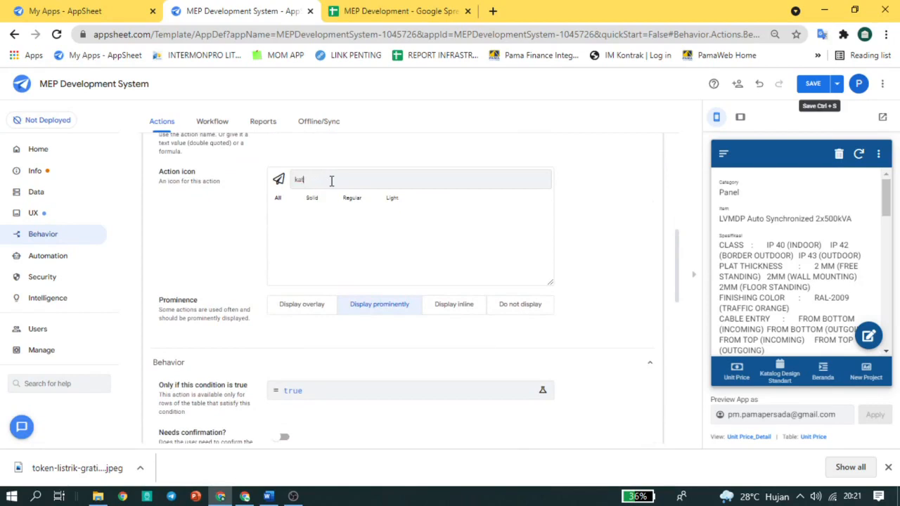
type("aloprod")
key("BackSpace")
key("BackSpace")
key("BackSpace")
key("BackSpace")
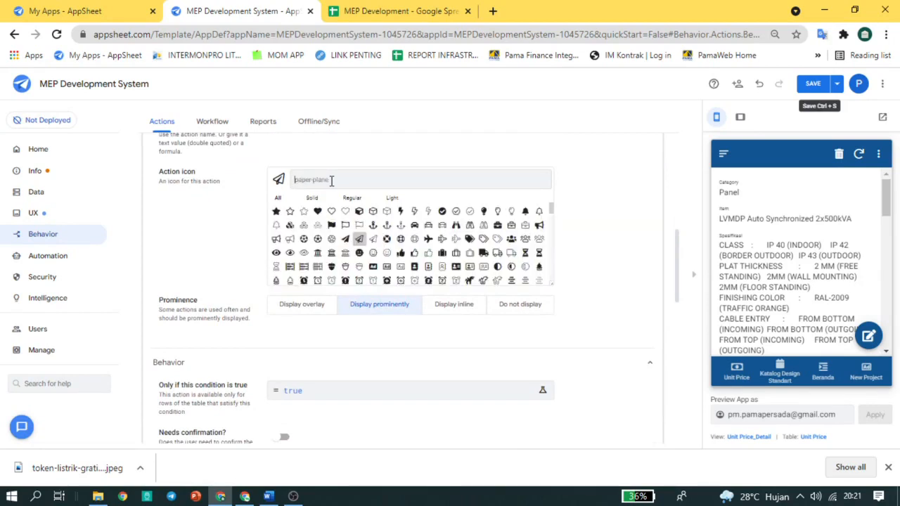
type("stan")
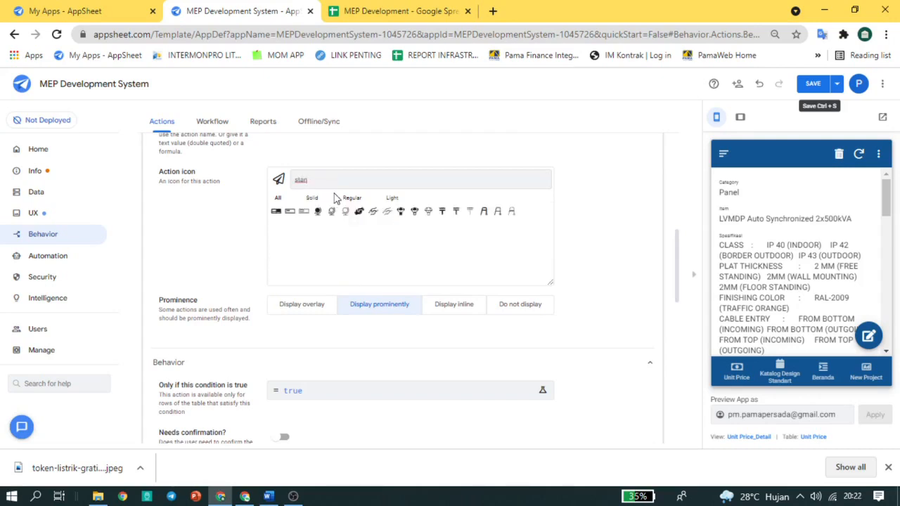
left_click(303, 213)
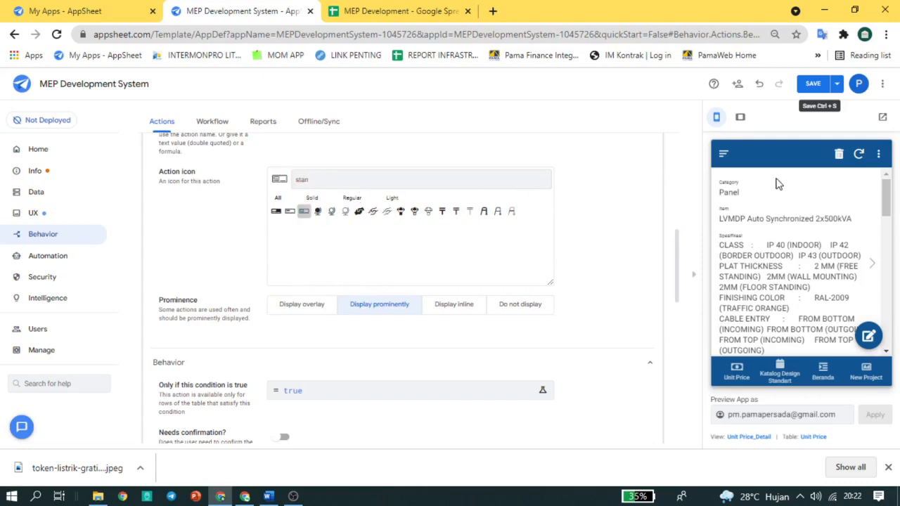
Set the Wellcome slice's action to Katalog Design Standart, show Beranda in the app preview, and save the app.
left_click(36, 194)
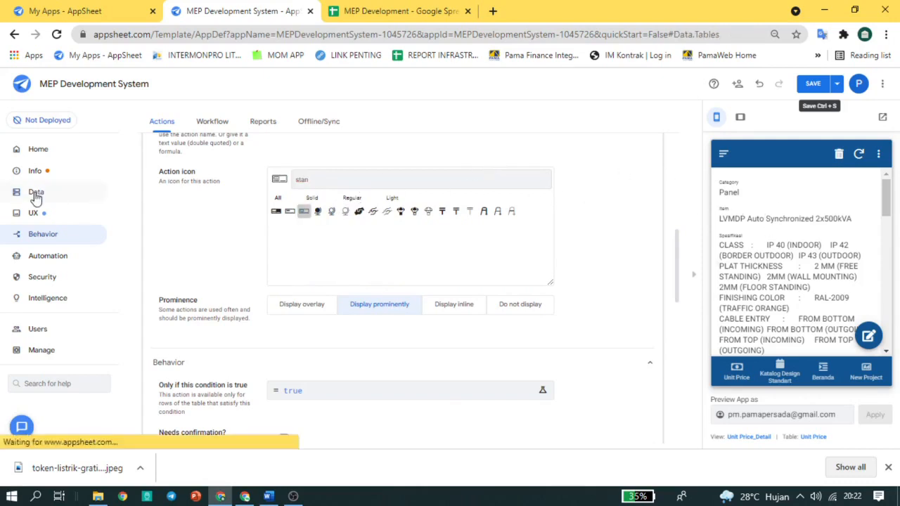
left_click(257, 122)
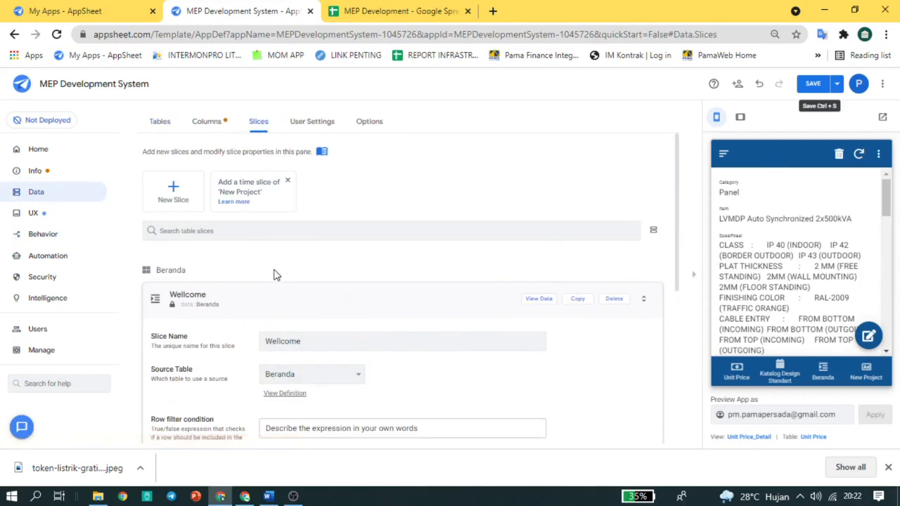
scroll(278, 277, "down", 4)
left_click(301, 309)
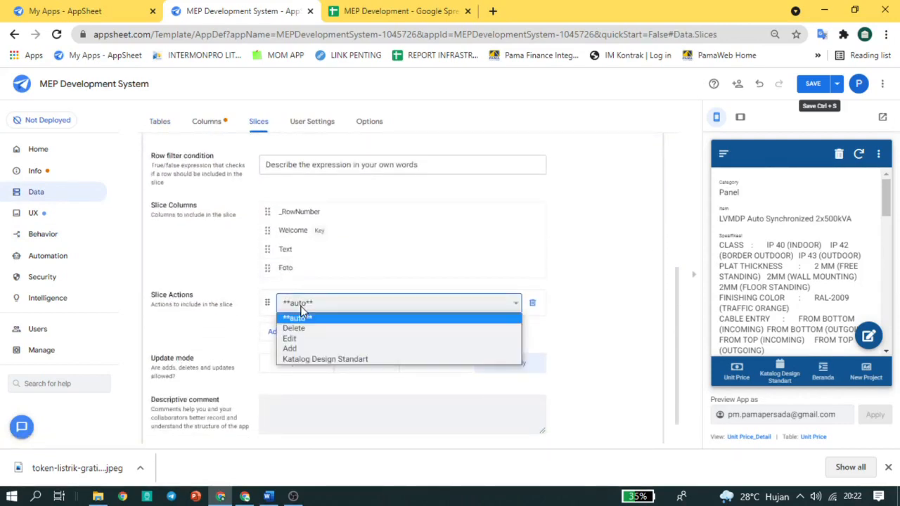
left_click(300, 362)
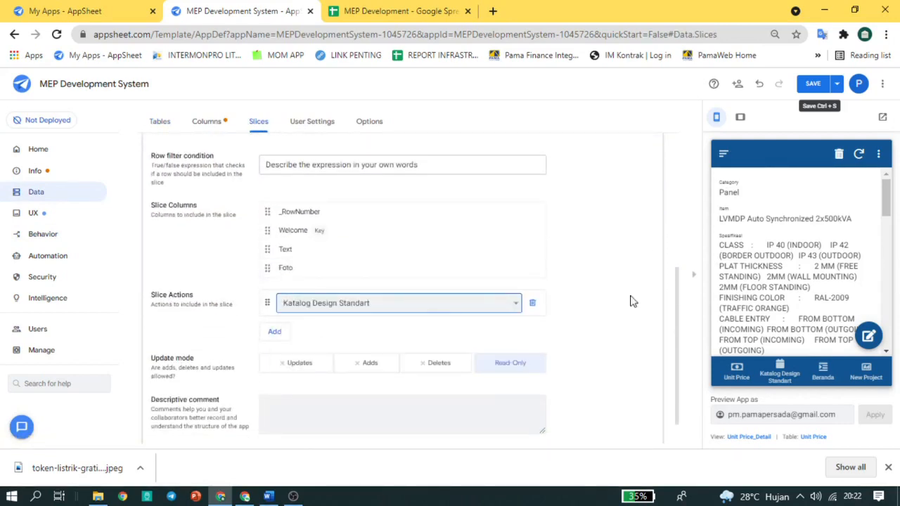
left_click(831, 379)
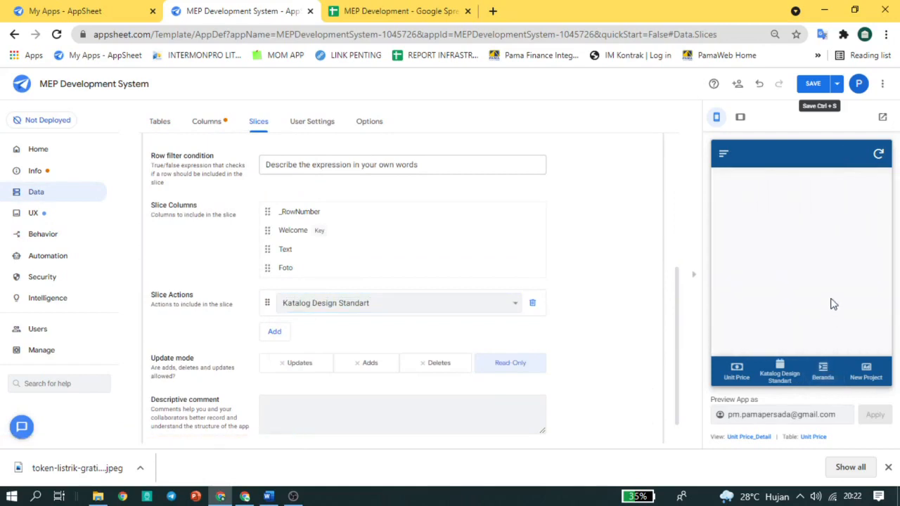
left_click(815, 86)
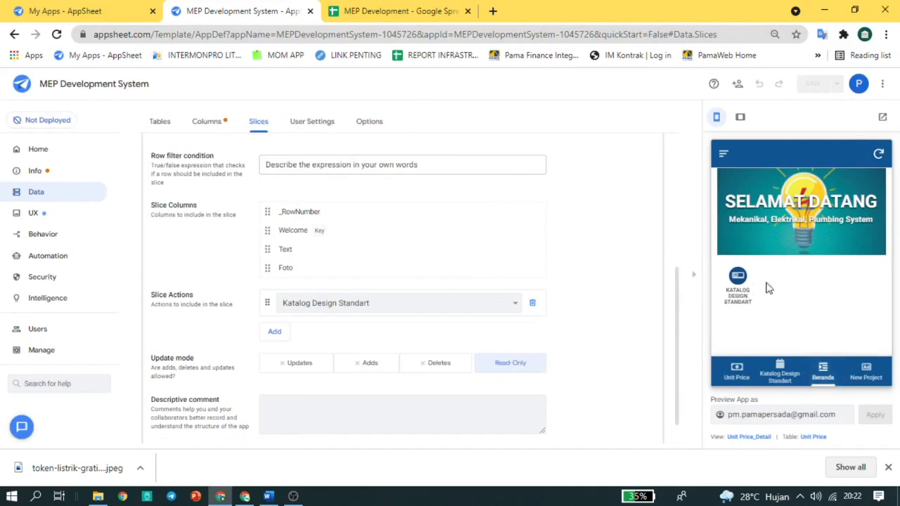
Test the Katalog Design Standart action button in the app preview and return to the Beranda view.
scroll(549, 241, "up", 1)
left_click(735, 287)
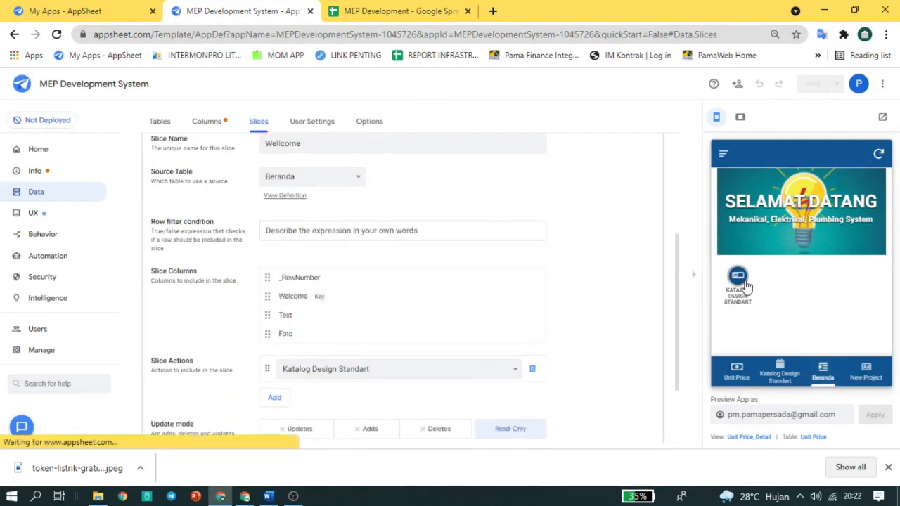
left_click(825, 363)
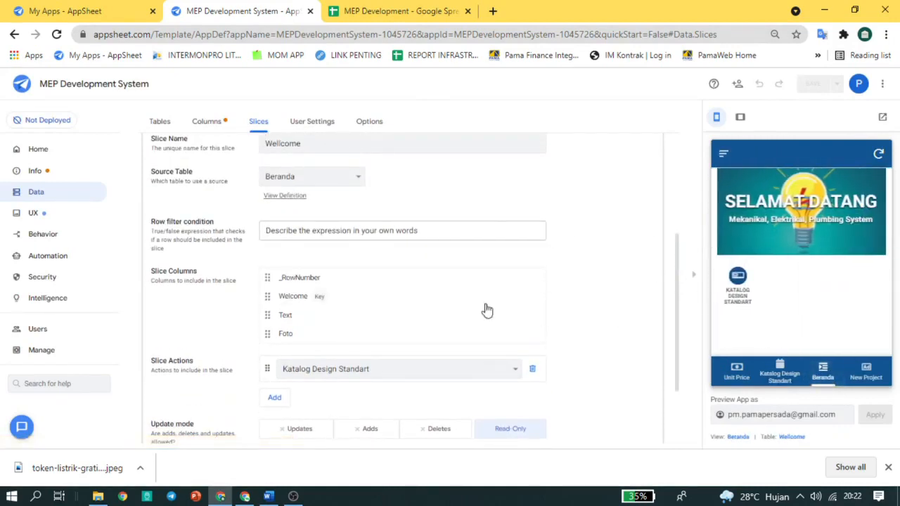
Copy the view name of the Unit Price primary view, leaving the view collapsed.
scroll(195, 260, "up", 1)
left_click(37, 214)
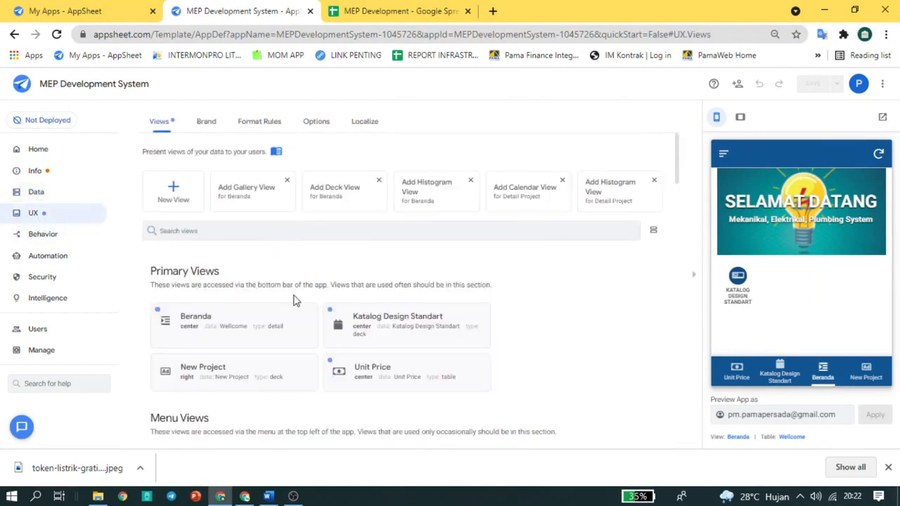
scroll(363, 301, "down", 1)
left_click(271, 302)
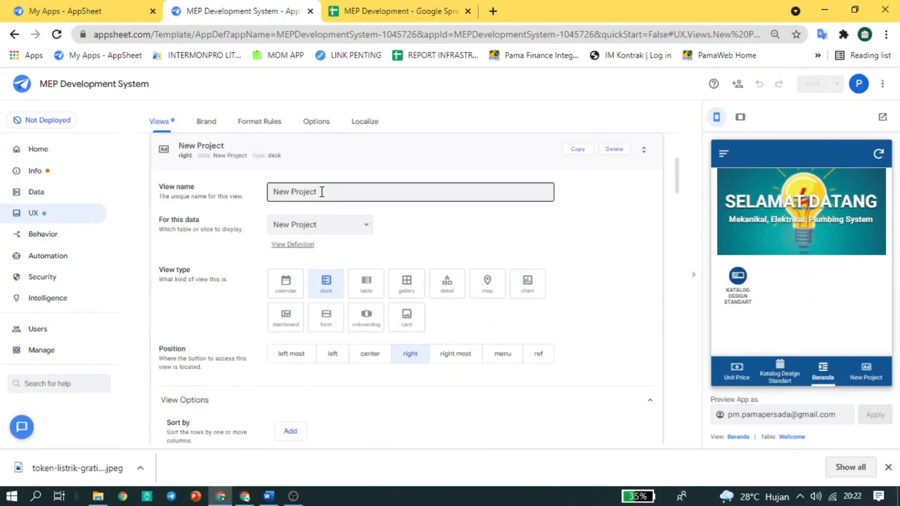
left_click(325, 142)
scroll(329, 215, "up", 1)
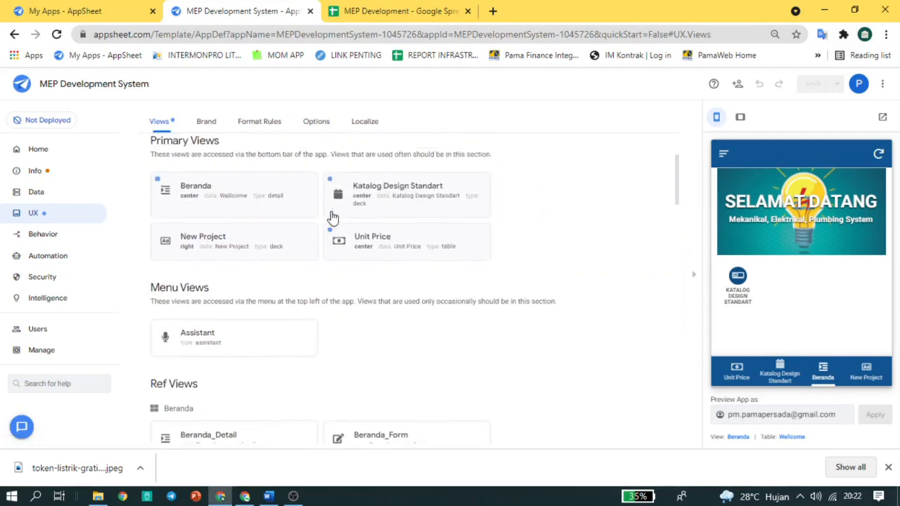
scroll(351, 253, "up", 1)
left_click(377, 291)
left_click_drag(315, 239, 275, 239)
key("ctrl+c")
left_click(261, 161)
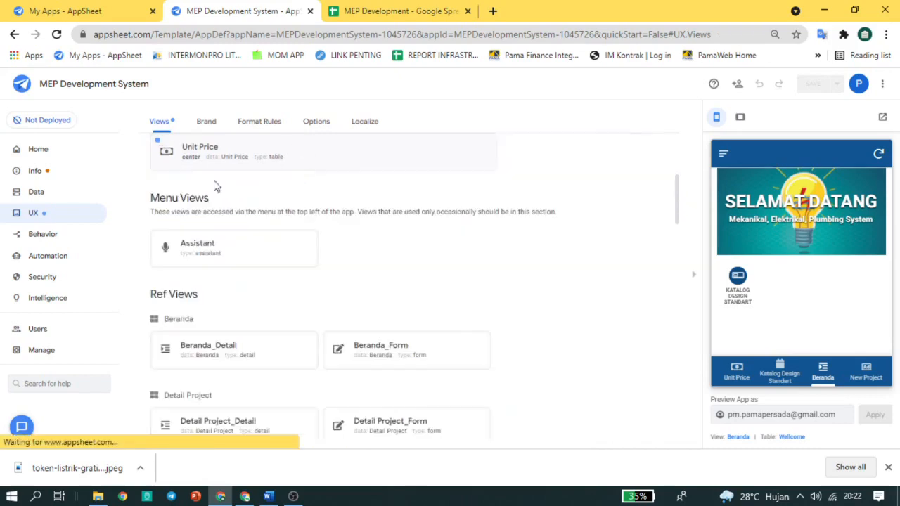
Duplicate the Katalog Design Standart action of the Beranda table and name the copy Unit Price.
left_click(49, 239)
left_click(576, 298)
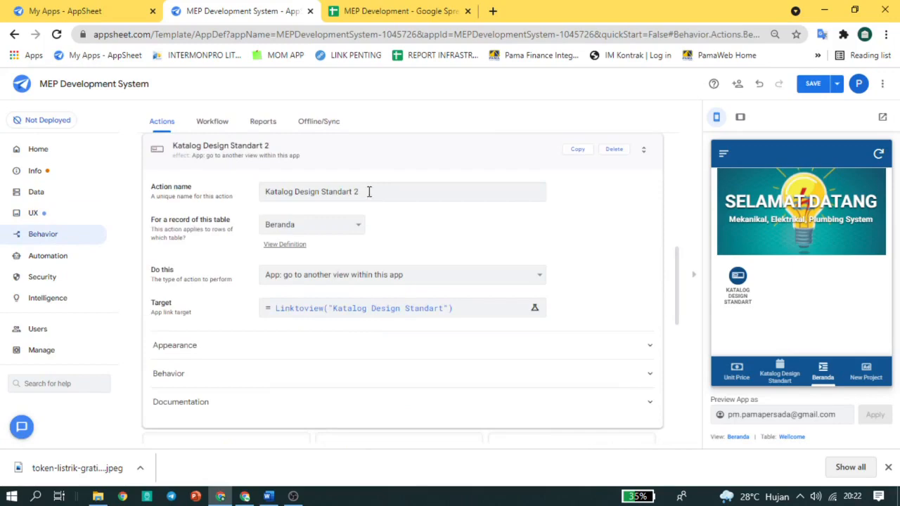
left_click_drag(368, 191, 291, 193)
type("Unit Price")
Change the Unit Price action's target expression to Linktoview("Unit Price") and save the expression.
left_click(354, 307)
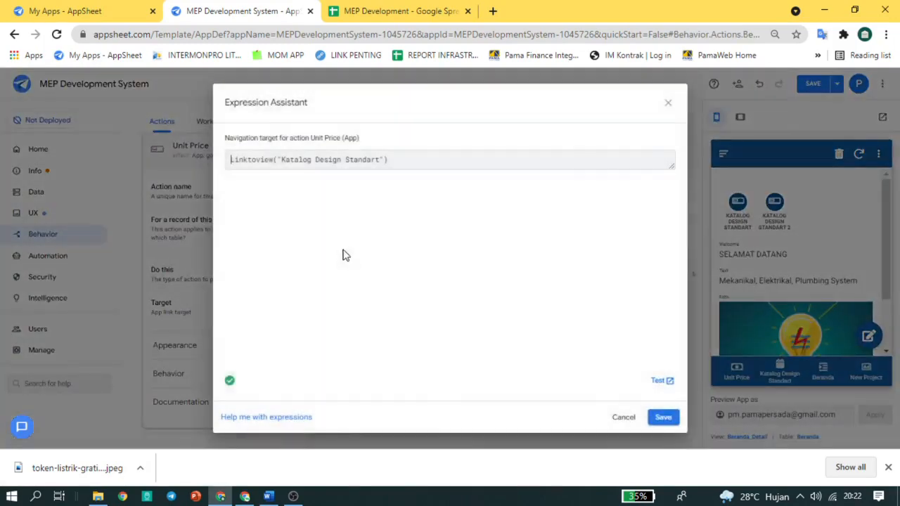
left_click_drag(281, 161, 386, 164)
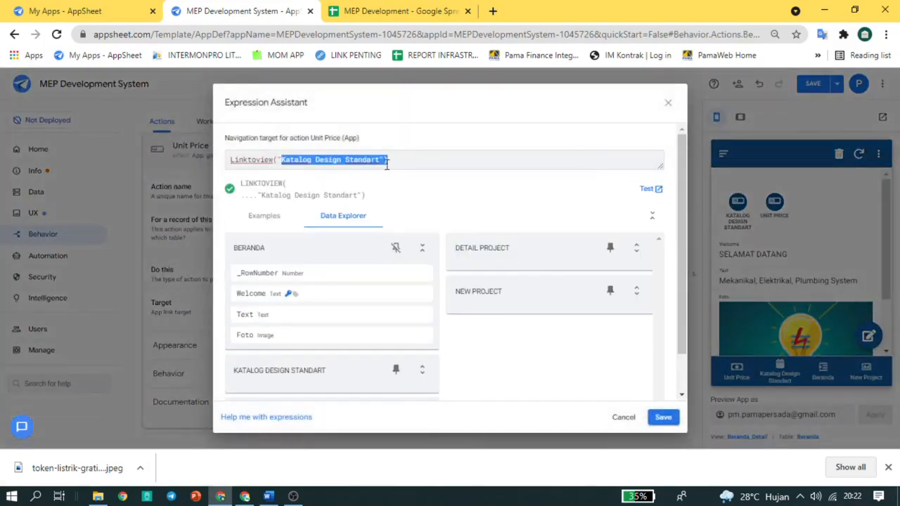
key("ctrl+v")
left_click(661, 418)
Copy the view name of the New Project primary view, leaving the view collapsed.
left_click(82, 219)
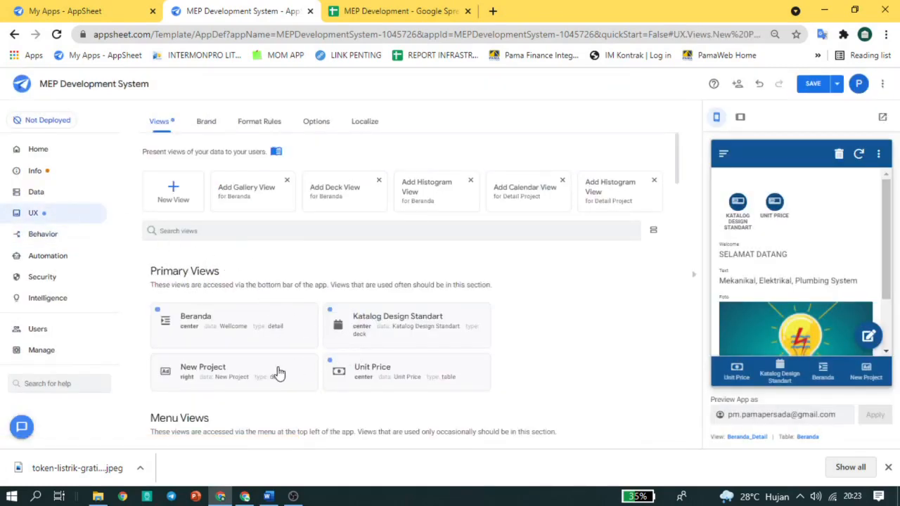
left_click(277, 372)
left_click_drag(337, 192, 262, 195)
left_click(294, 146)
Duplicate the Katalog Design Standart action again and name the copy New Project.
left_click(77, 237)
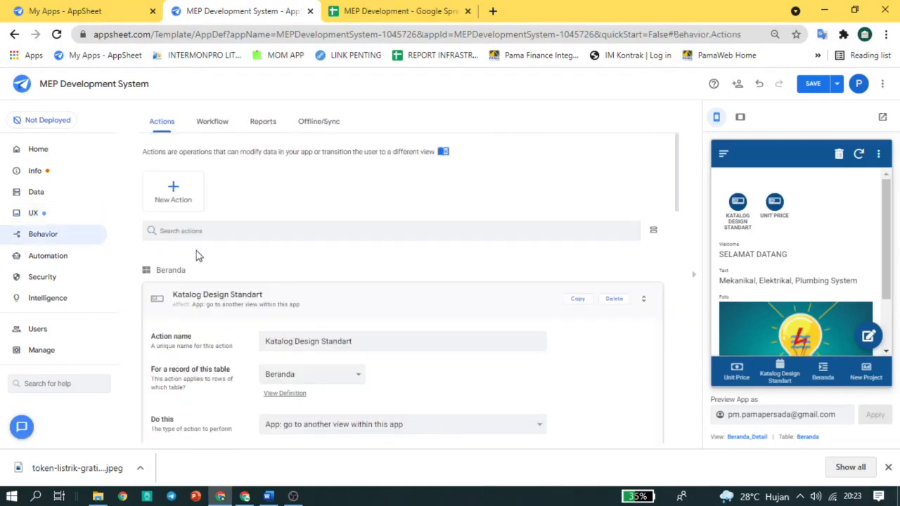
left_click(577, 299)
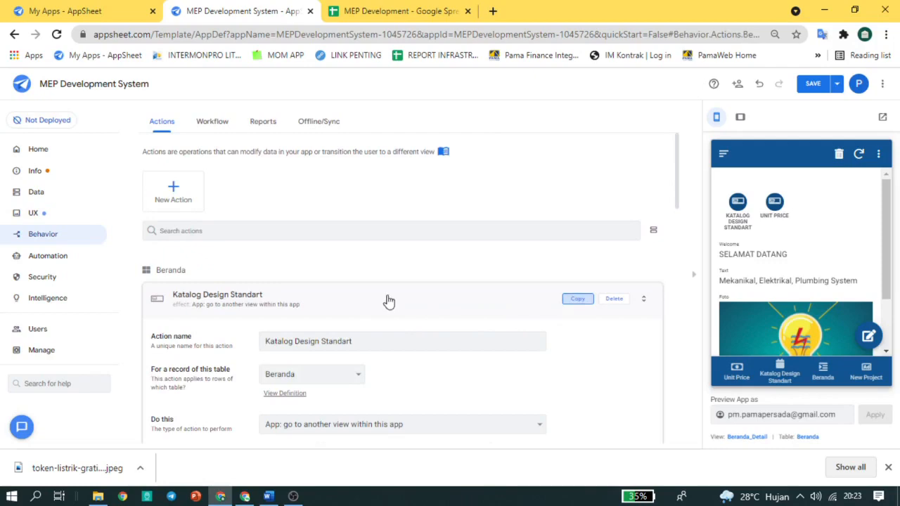
left_click_drag(358, 192, 215, 195)
type("New Project")
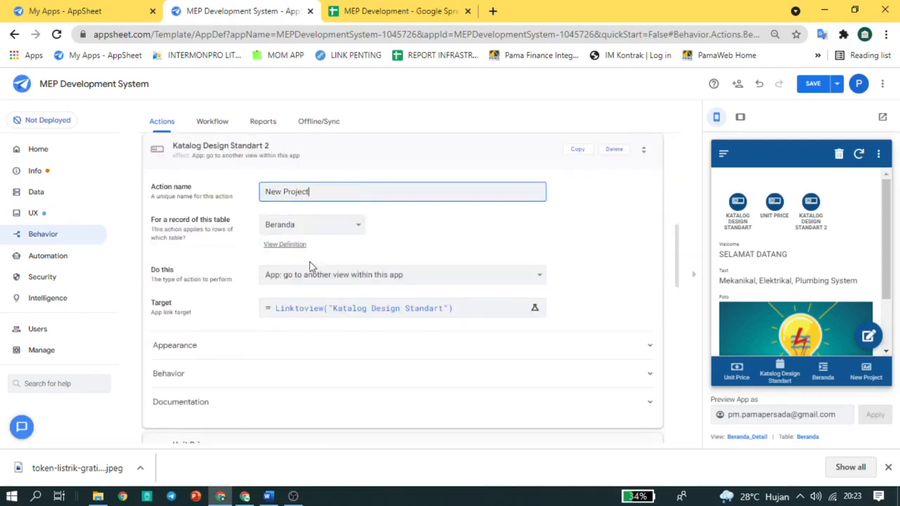
Change the New Project action's target expression to Linktoview("New Project") and save the expression.
left_click(336, 312)
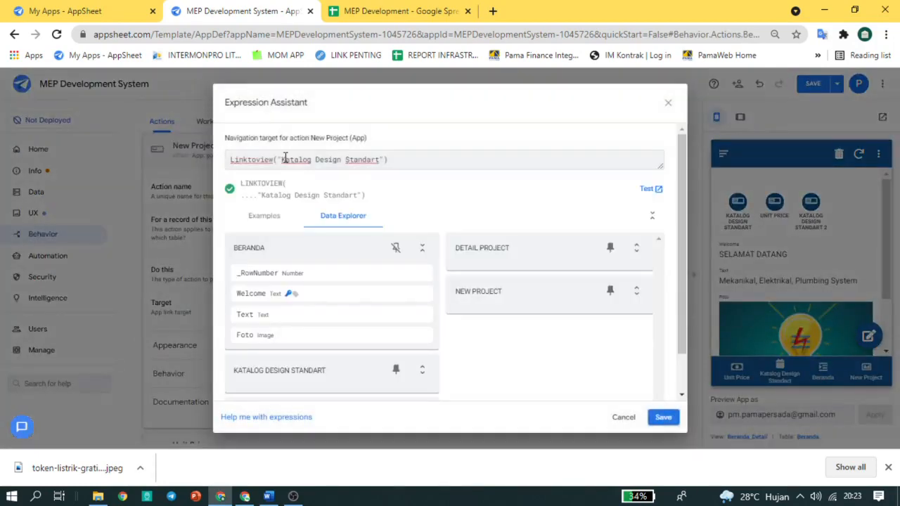
left_click_drag(285, 159, 384, 161)
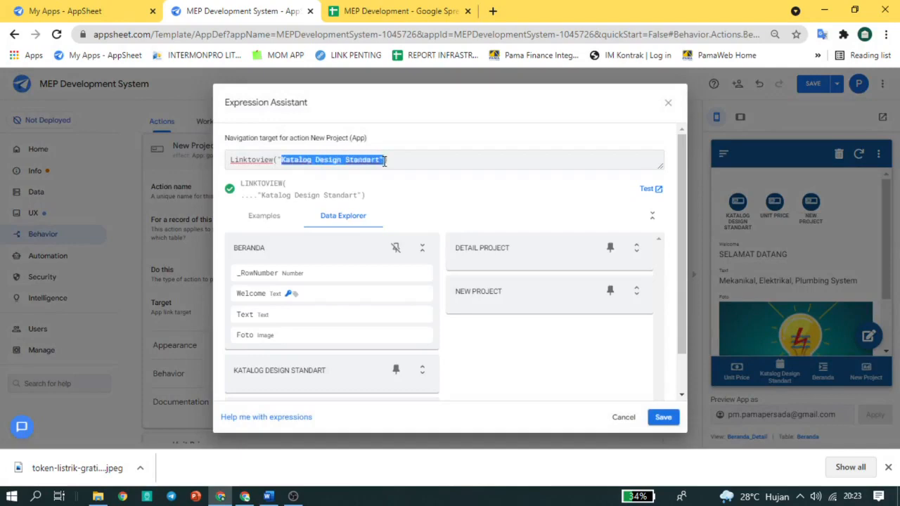
type("New Project")
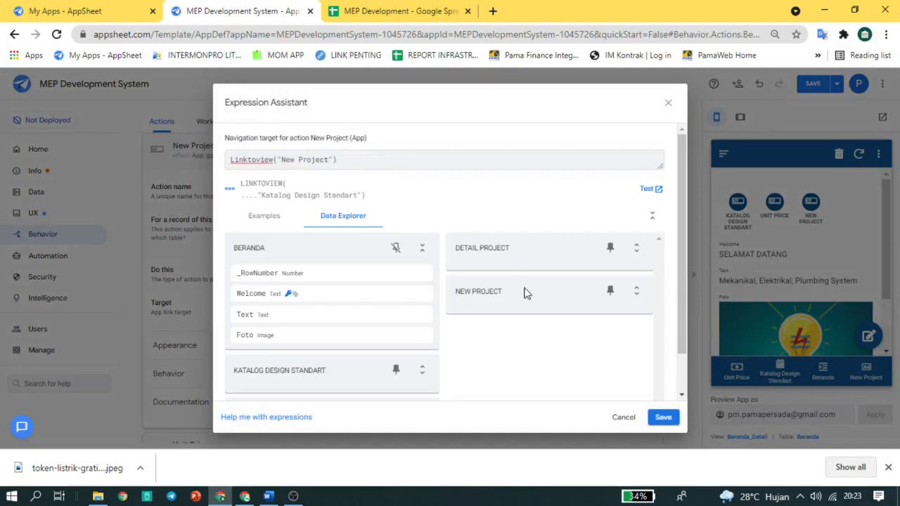
left_click(663, 417)
Set the position of the Katalog Design Standart primary view to ref and collapse the view.
left_click(34, 213)
scroll(277, 290, "down", 1)
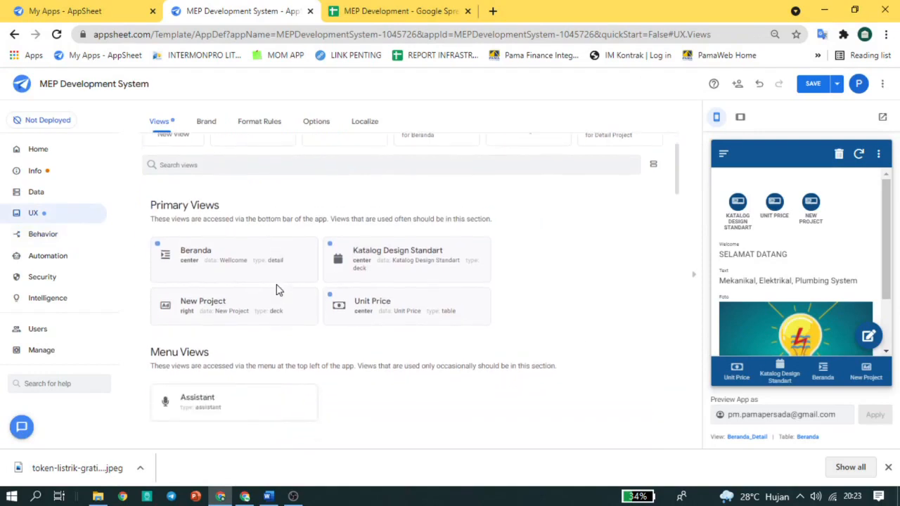
left_click(365, 268)
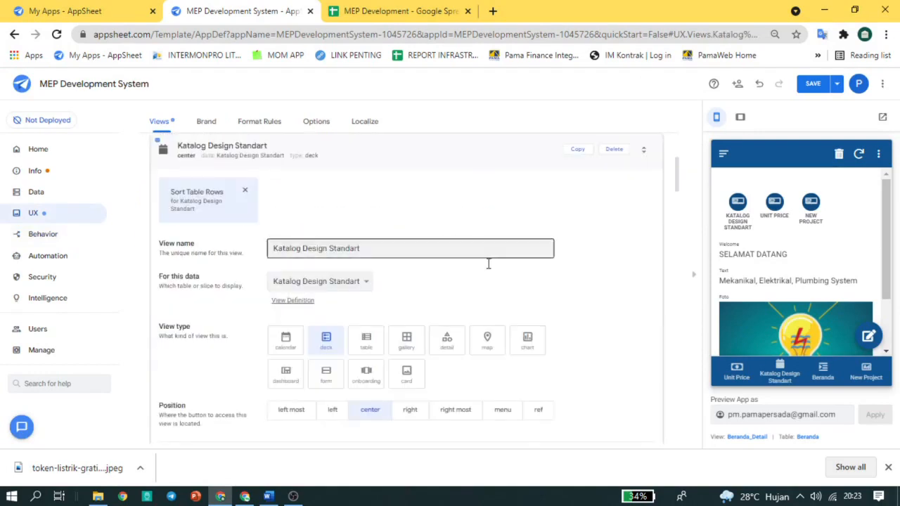
left_click(540, 409)
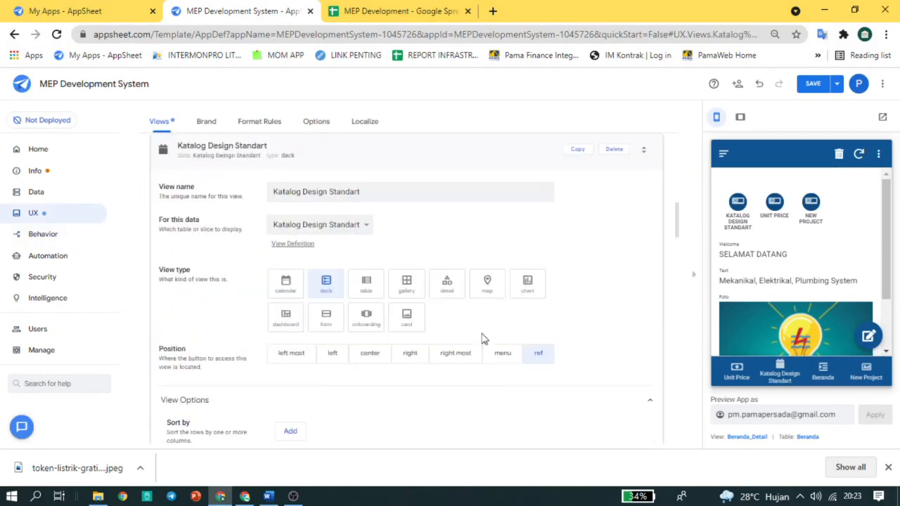
left_click(424, 151)
Set the position of the New Project primary view to ref and collapse the view.
scroll(373, 232, "up", 15)
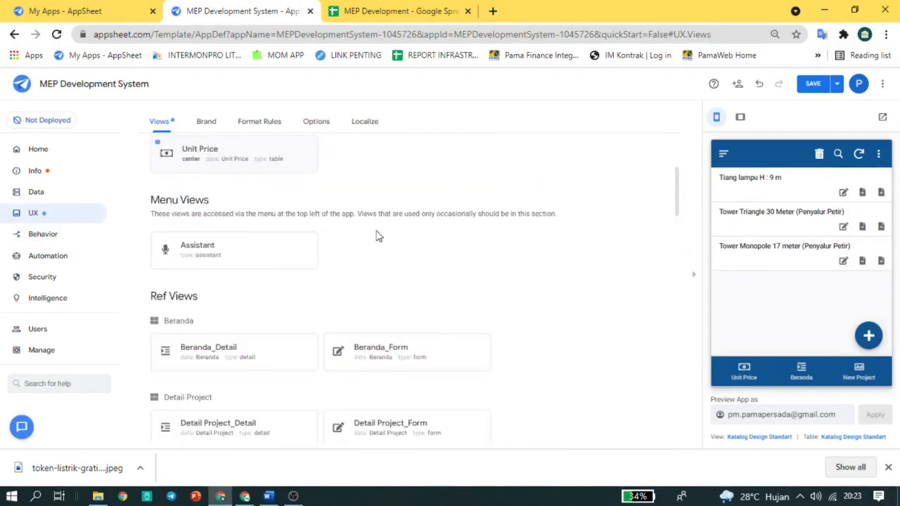
left_click(373, 318)
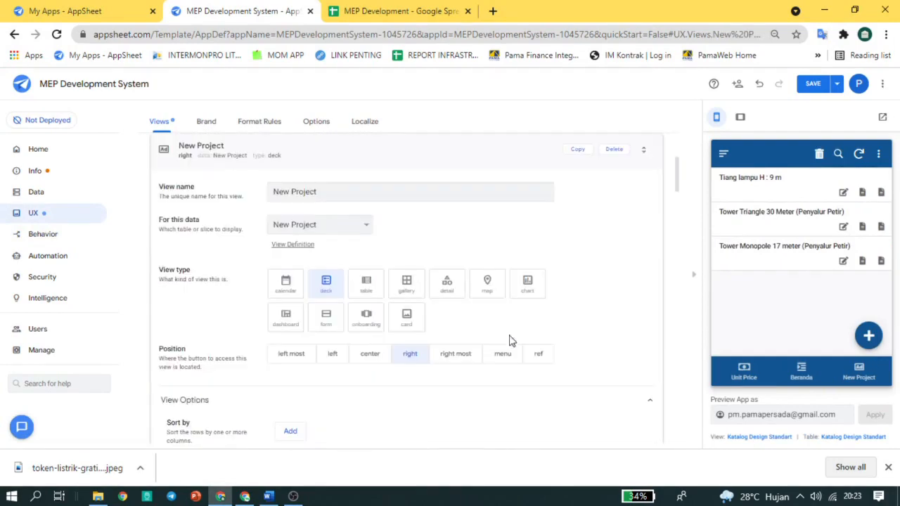
left_click(538, 353)
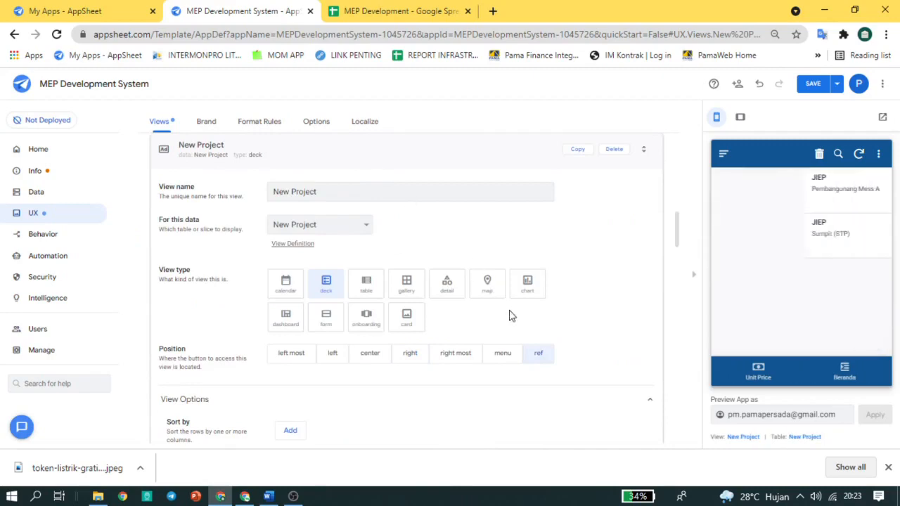
left_click(440, 156)
scroll(412, 235, "up", 6)
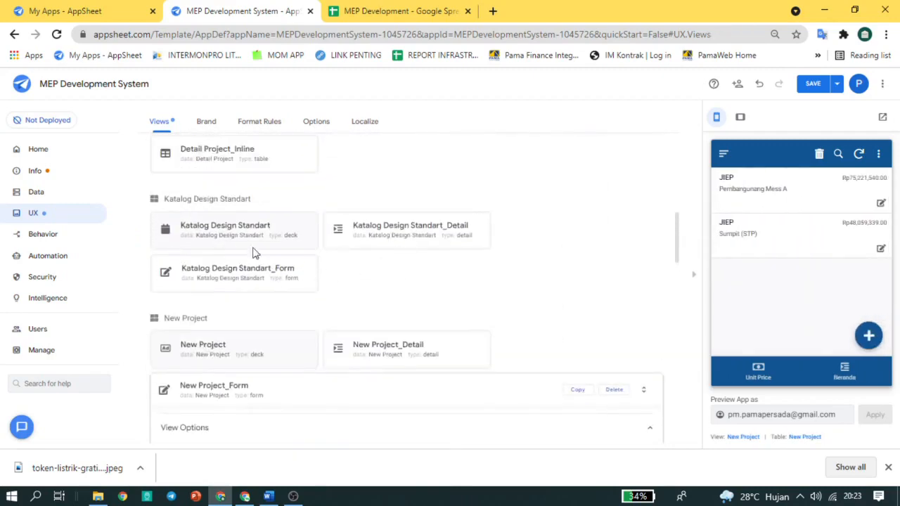
Set the position of the Unit Price primary view to ref and collapse the view.
scroll(239, 281, "up", 5)
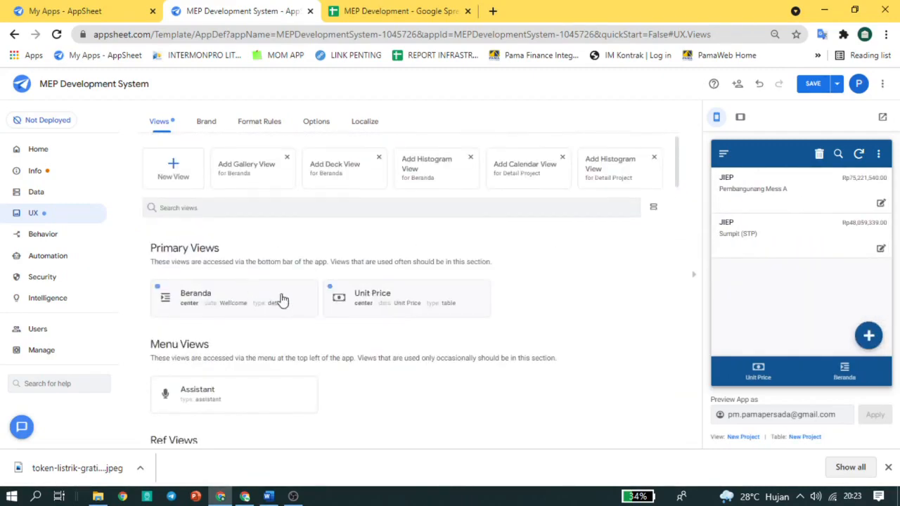
left_click(362, 299)
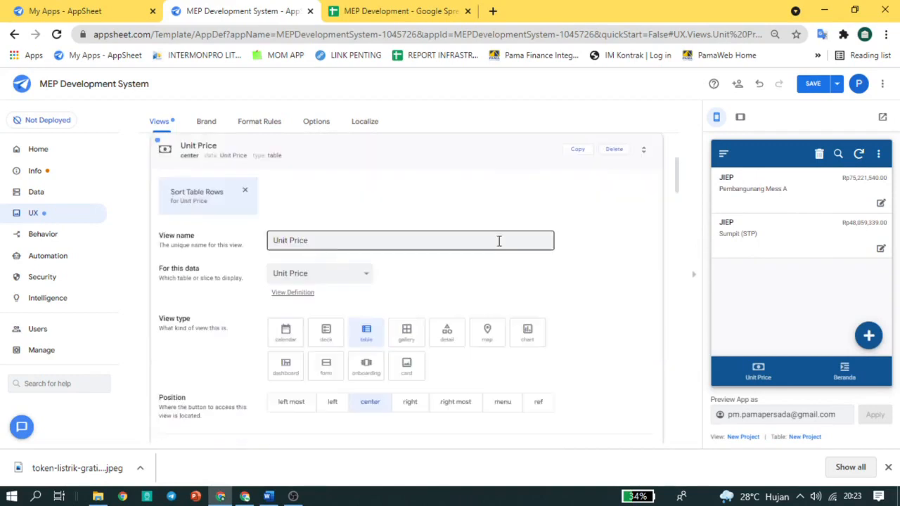
left_click(538, 402)
left_click(424, 148)
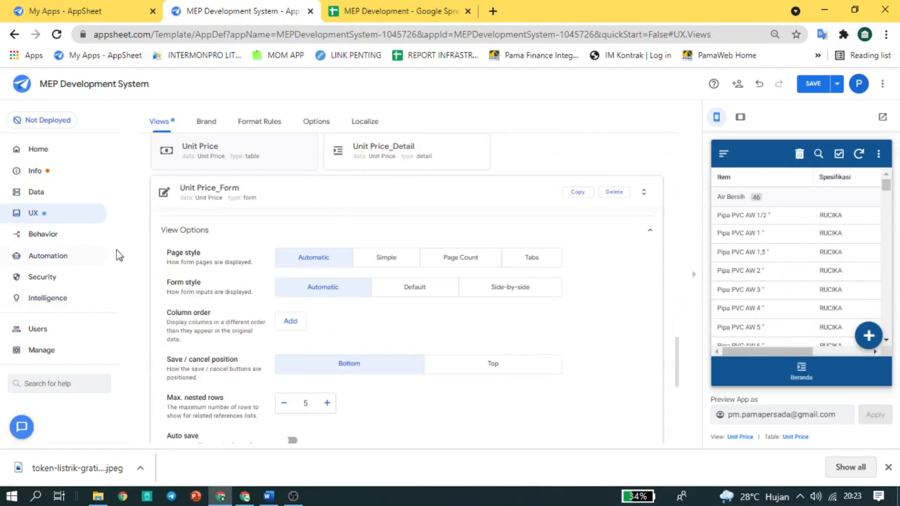
Search the Beranda primary view's display icons for "well" and choose the last lotus-flower icon.
scroll(234, 273, "down", 4)
scroll(232, 272, "up", 3)
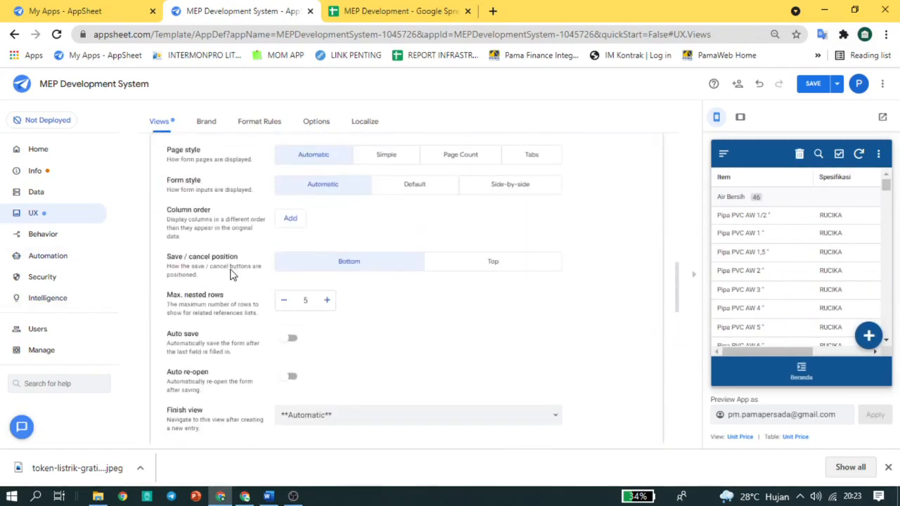
scroll(232, 274, "up", 5)
scroll(234, 279, "down", 1)
scroll(241, 283, "up", 15)
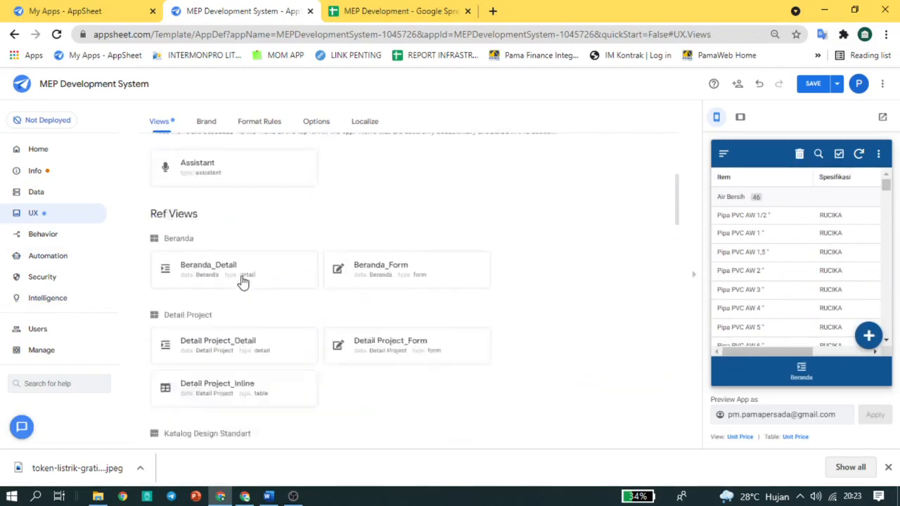
left_click(241, 313)
scroll(255, 299, "down", 3)
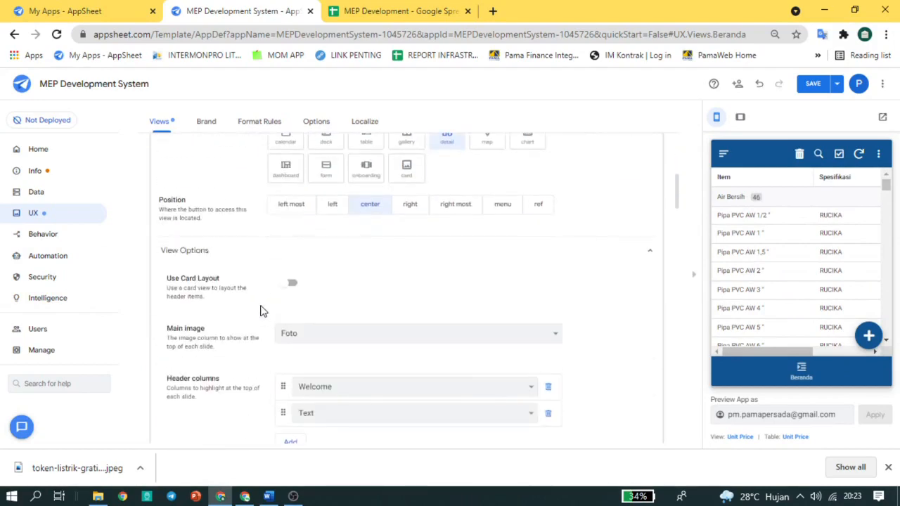
scroll(268, 373, "down", 10)
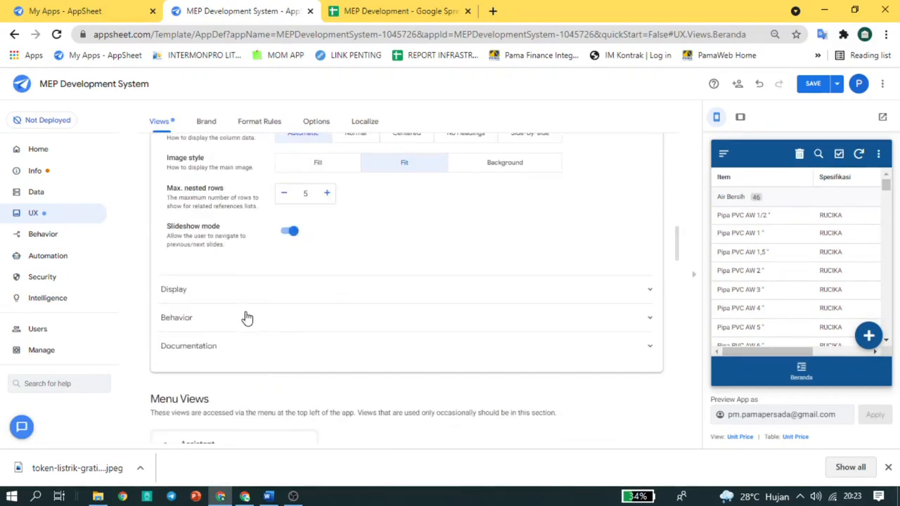
left_click(248, 301)
type("wallcome")
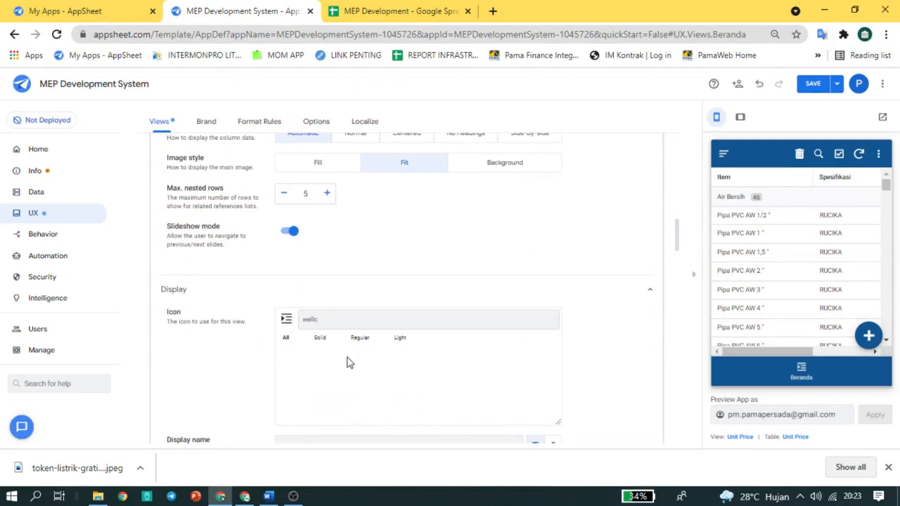
key("BackSpace")
left_click(352, 352)
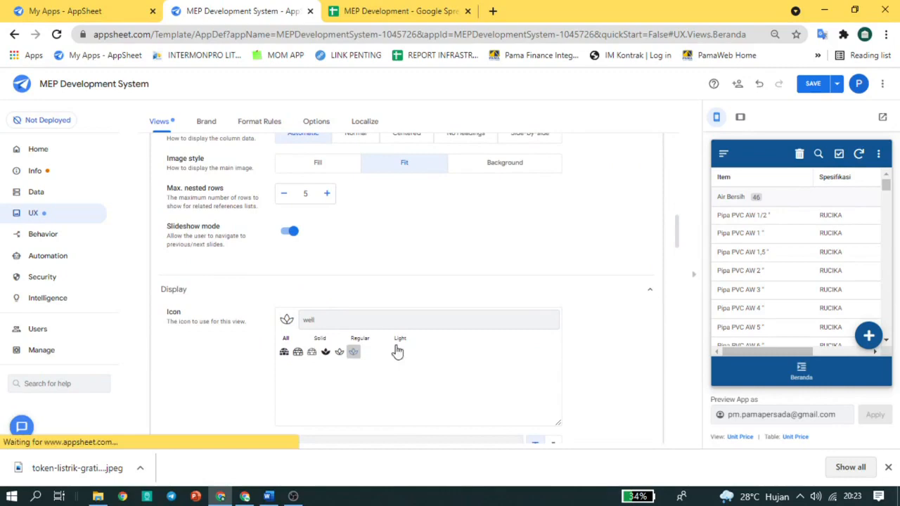
scroll(610, 241, "up", 6)
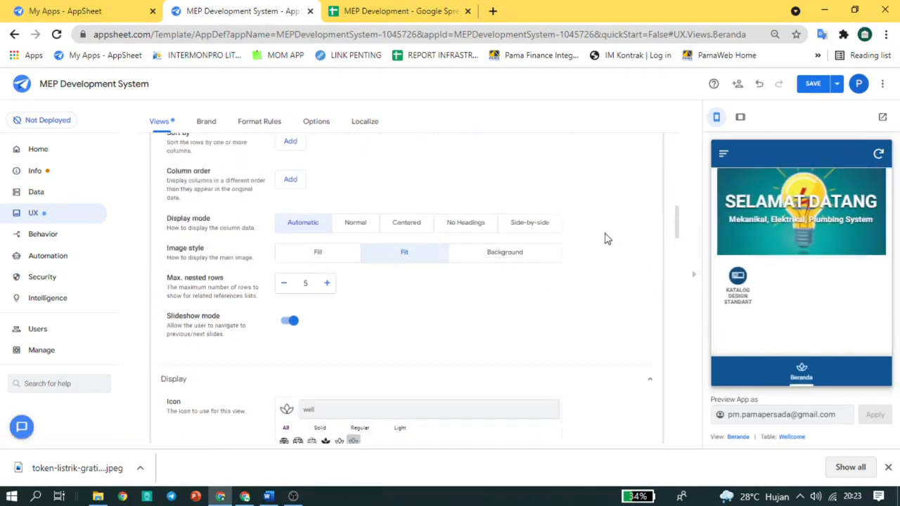
Add Unit Price and New Project to the slice actions of the Wellcome slice and save the app.
left_click(32, 194)
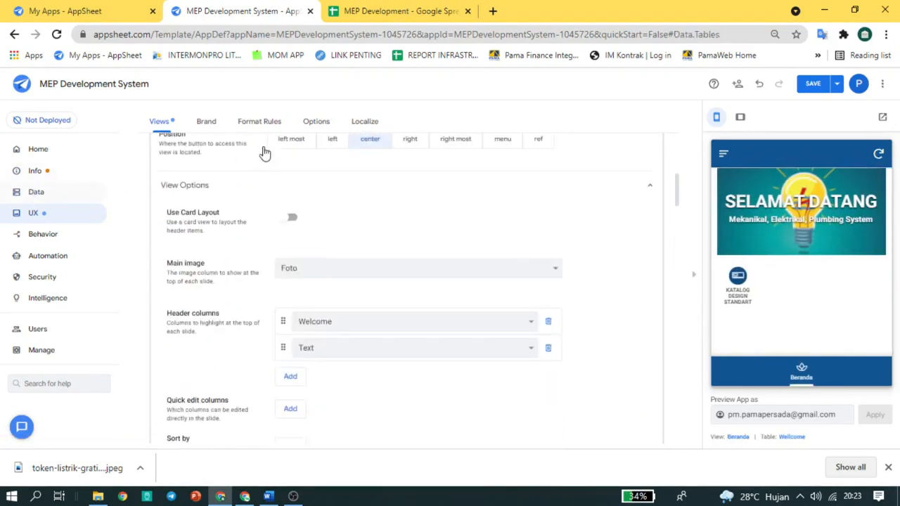
left_click(260, 124)
scroll(274, 293, "down", 5)
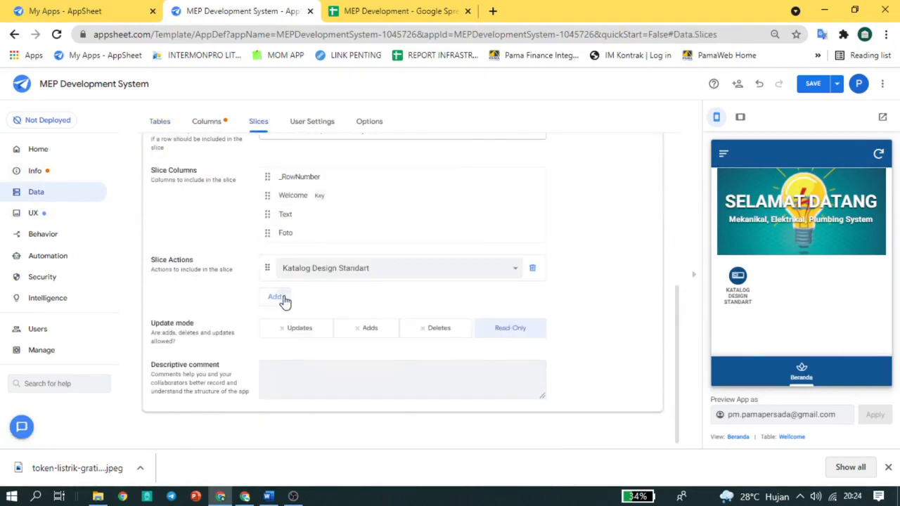
left_click(284, 299)
left_click(309, 301)
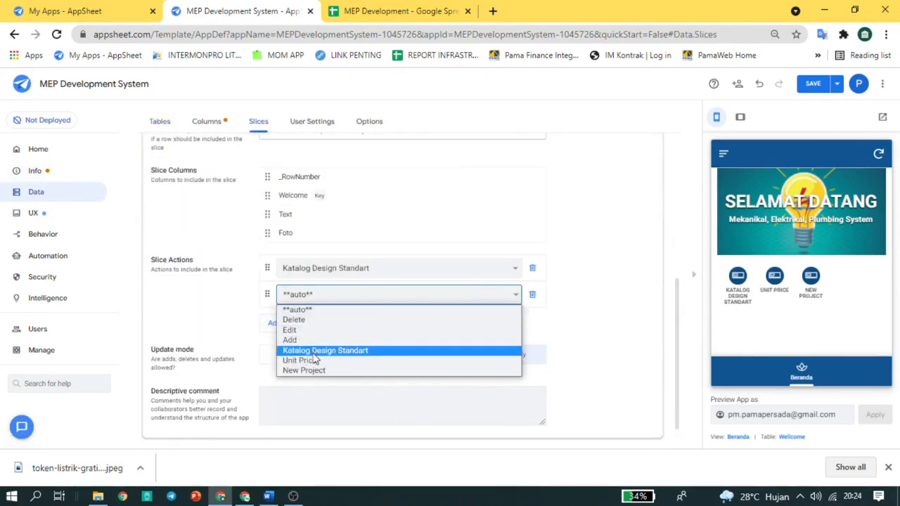
left_click(314, 360)
left_click(279, 321)
left_click(302, 323)
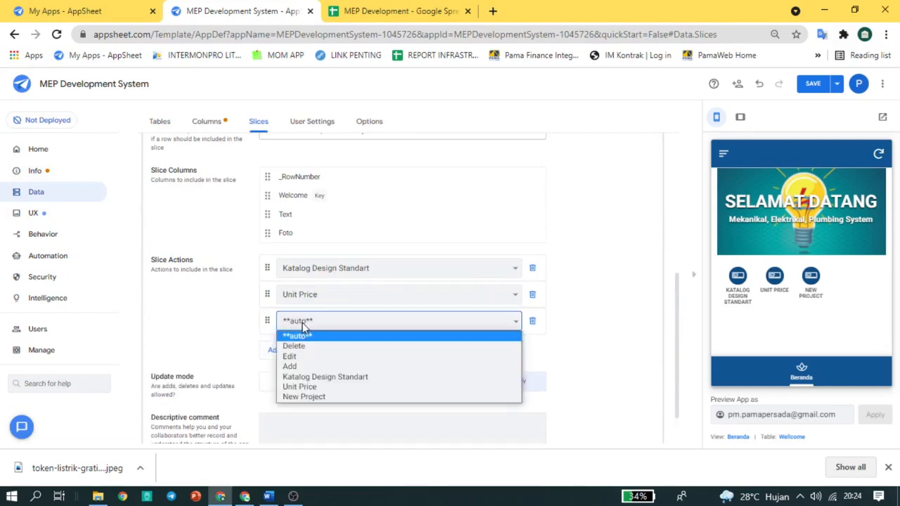
left_click(302, 396)
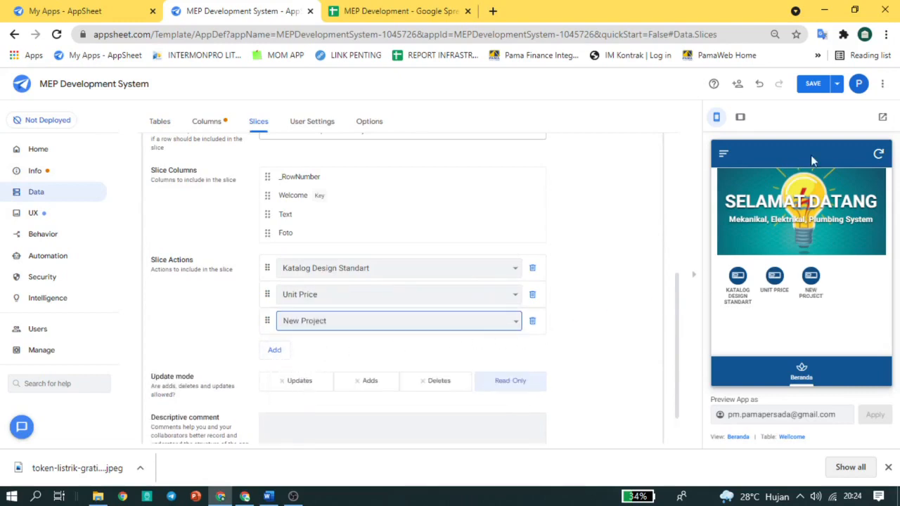
left_click(813, 83)
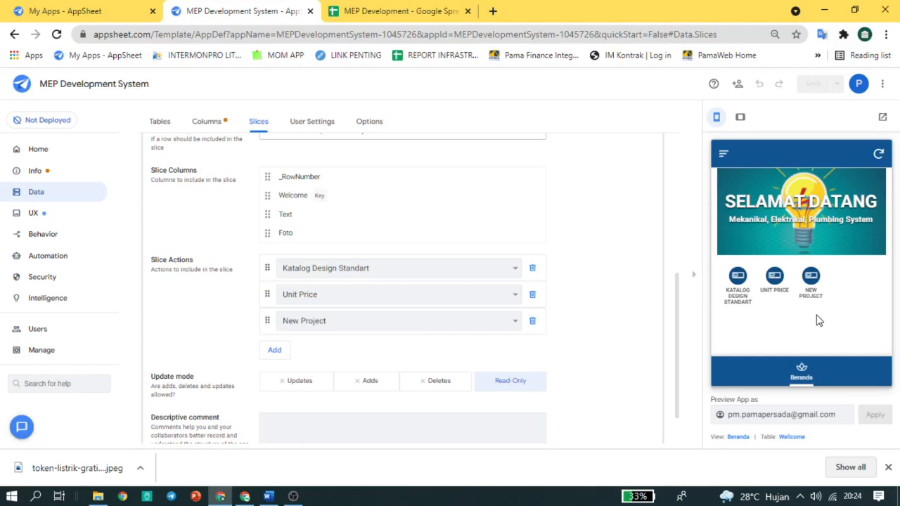
Test the New Project button in the app preview, look through its blank entry form and cancel the entry.
left_click(811, 276)
left_click(866, 332)
scroll(799, 295, "down", 3)
scroll(799, 295, "up", 3)
left_click(766, 373)
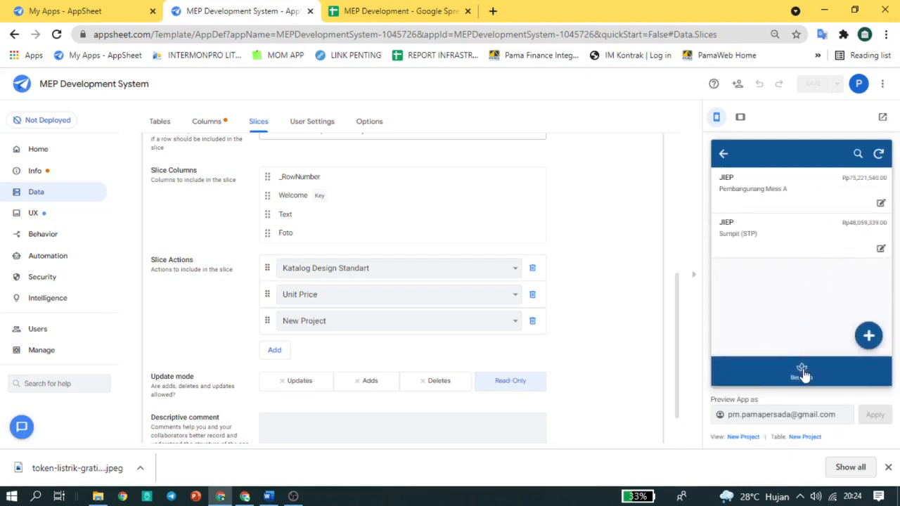
Test the Unit Price and Katalog Design Standart buttons from the preview's Beranda page, returning to Beranda after each.
left_click(801, 369)
left_click(776, 277)
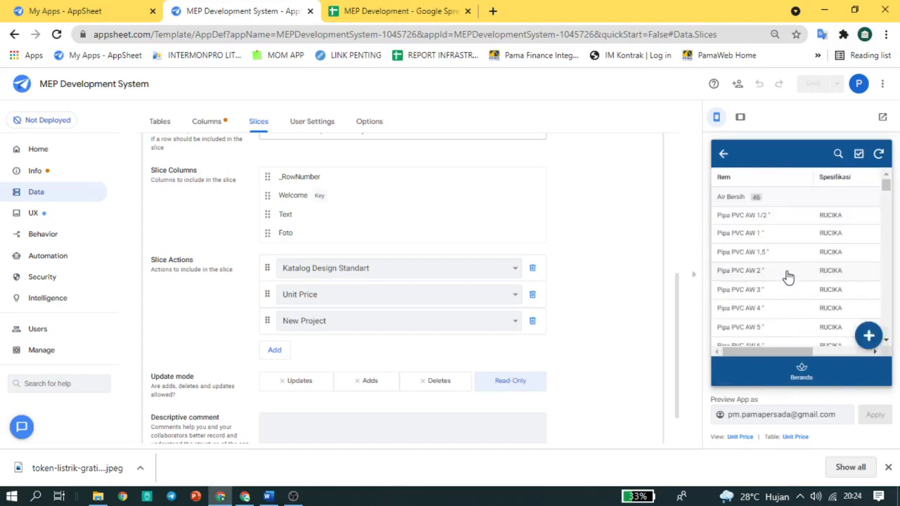
left_click(808, 377)
left_click(751, 280)
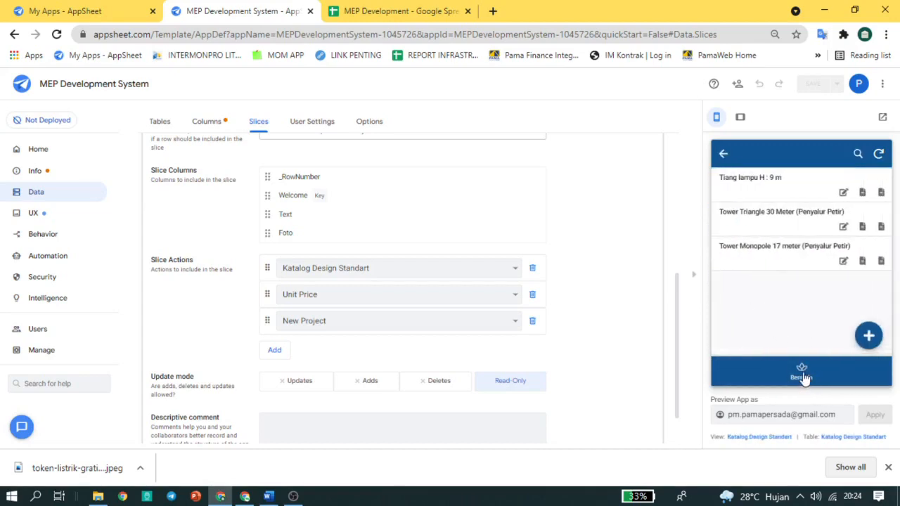
left_click(802, 373)
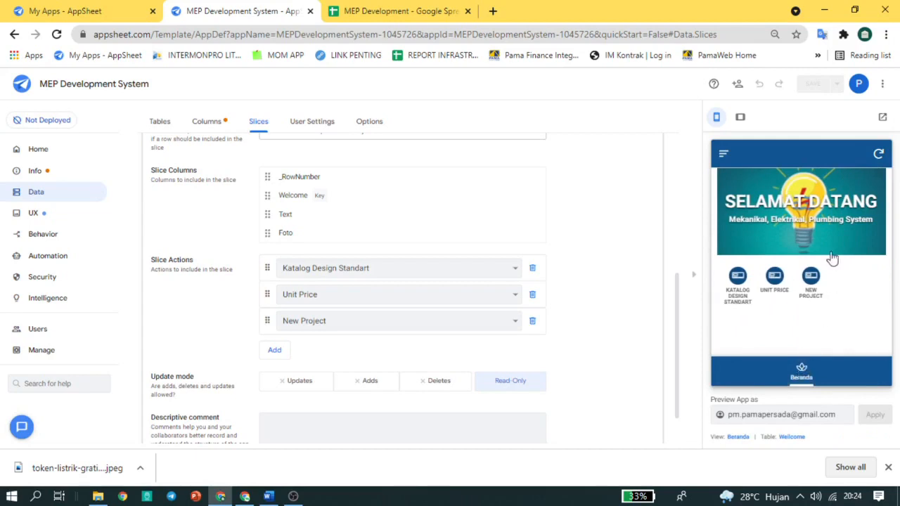
Open the app in its own browser tab, show its Beranda page and dismiss the downloads bar.
left_click(882, 116)
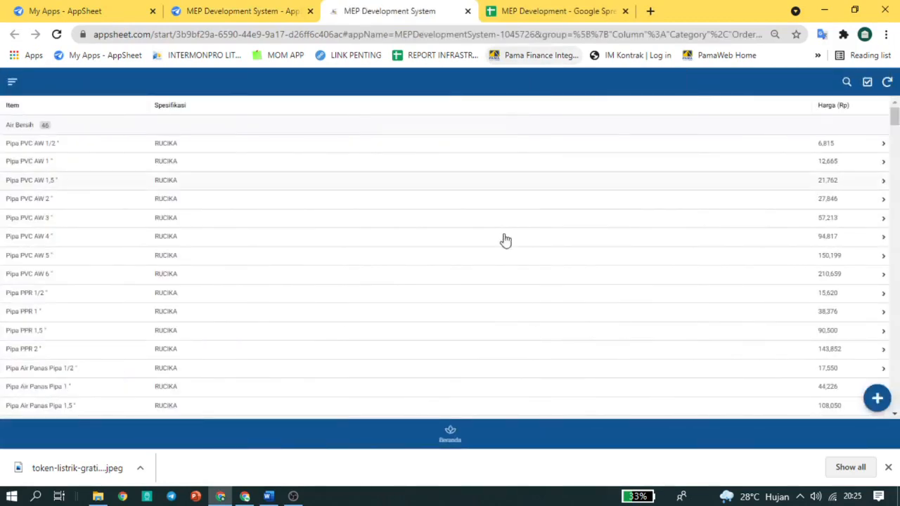
left_click(450, 432)
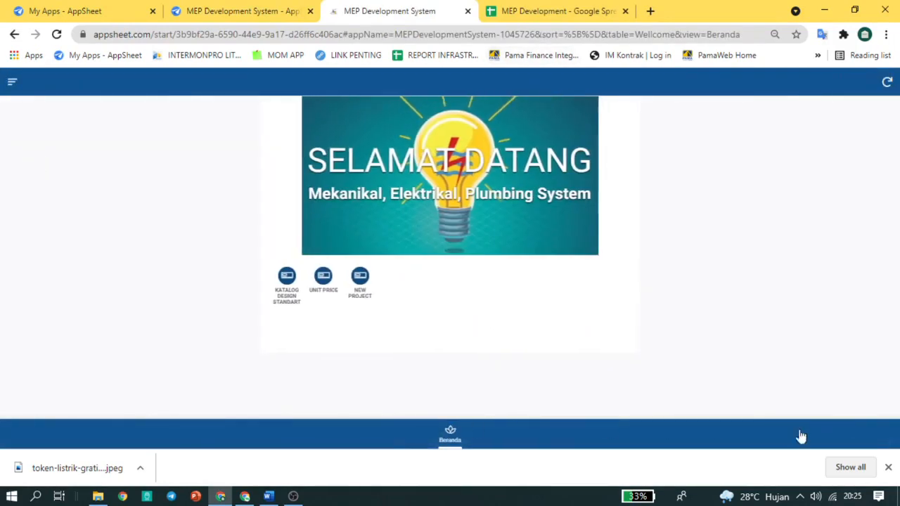
left_click(887, 467)
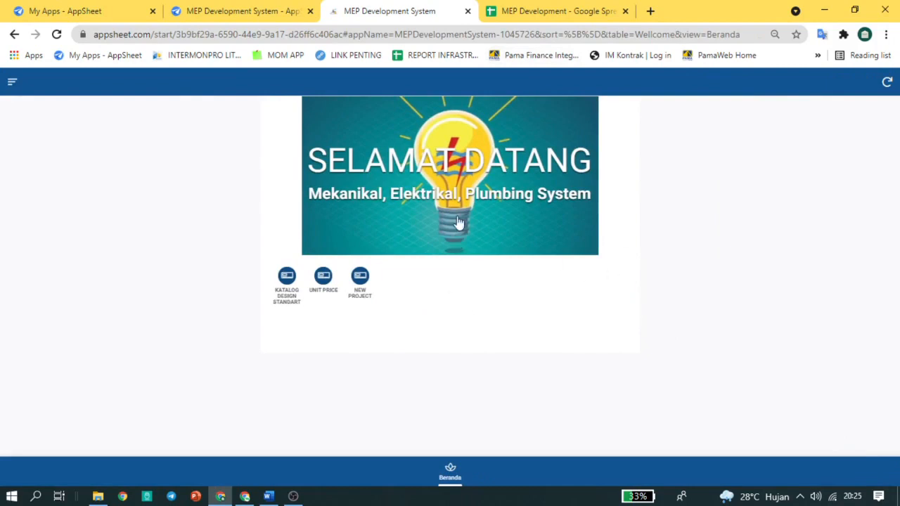
Test the New Project, Unit Price and Katalog Design Standart buttons in the full-page app, returning to Beranda after each.
left_click(358, 281)
left_click(449, 470)
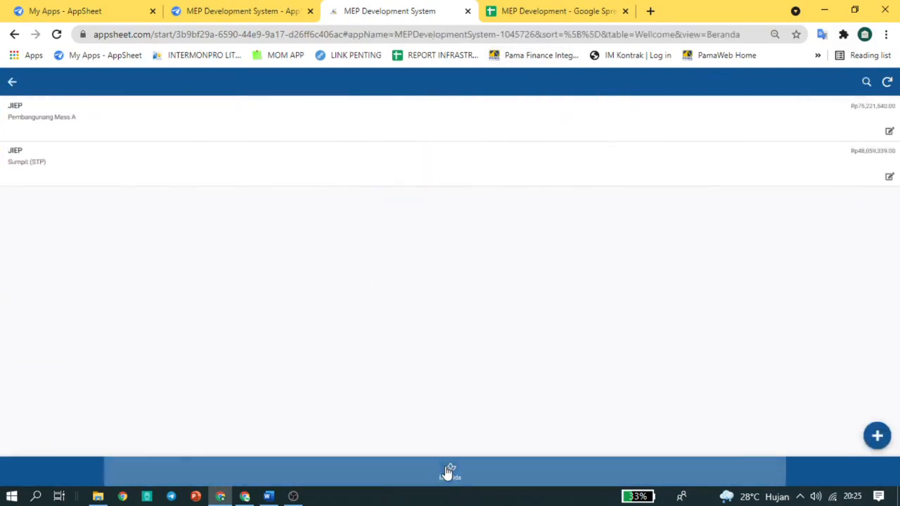
left_click(320, 278)
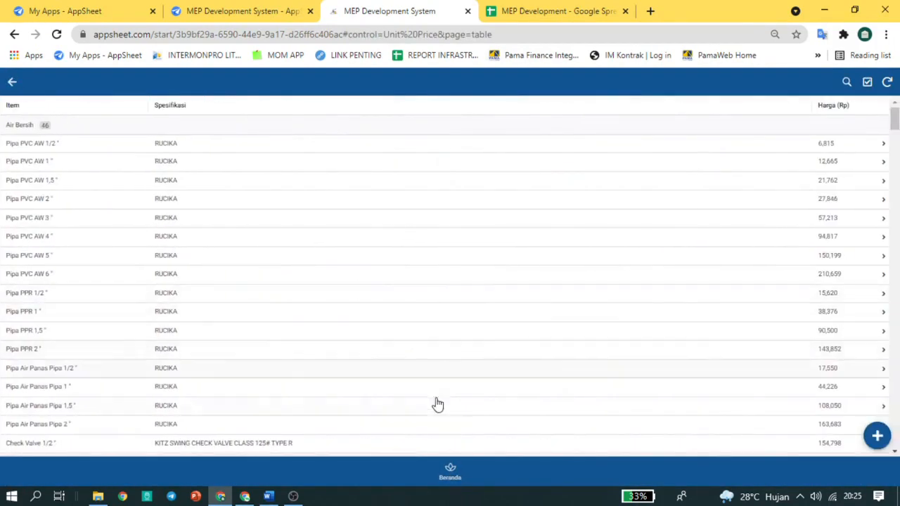
left_click(450, 473)
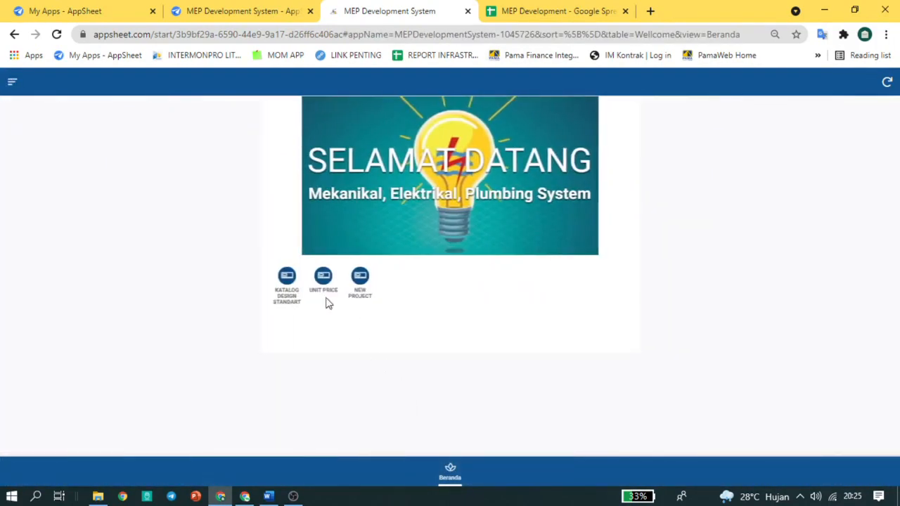
left_click(290, 287)
left_click(470, 484)
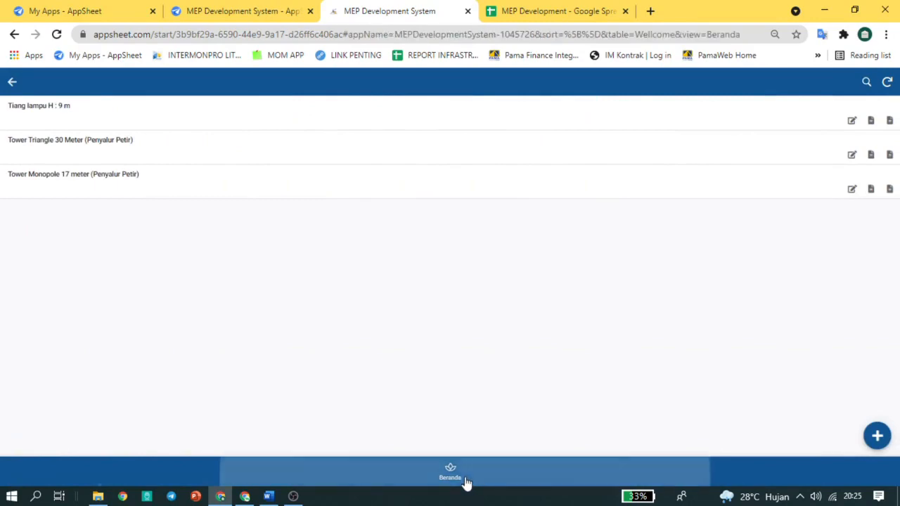